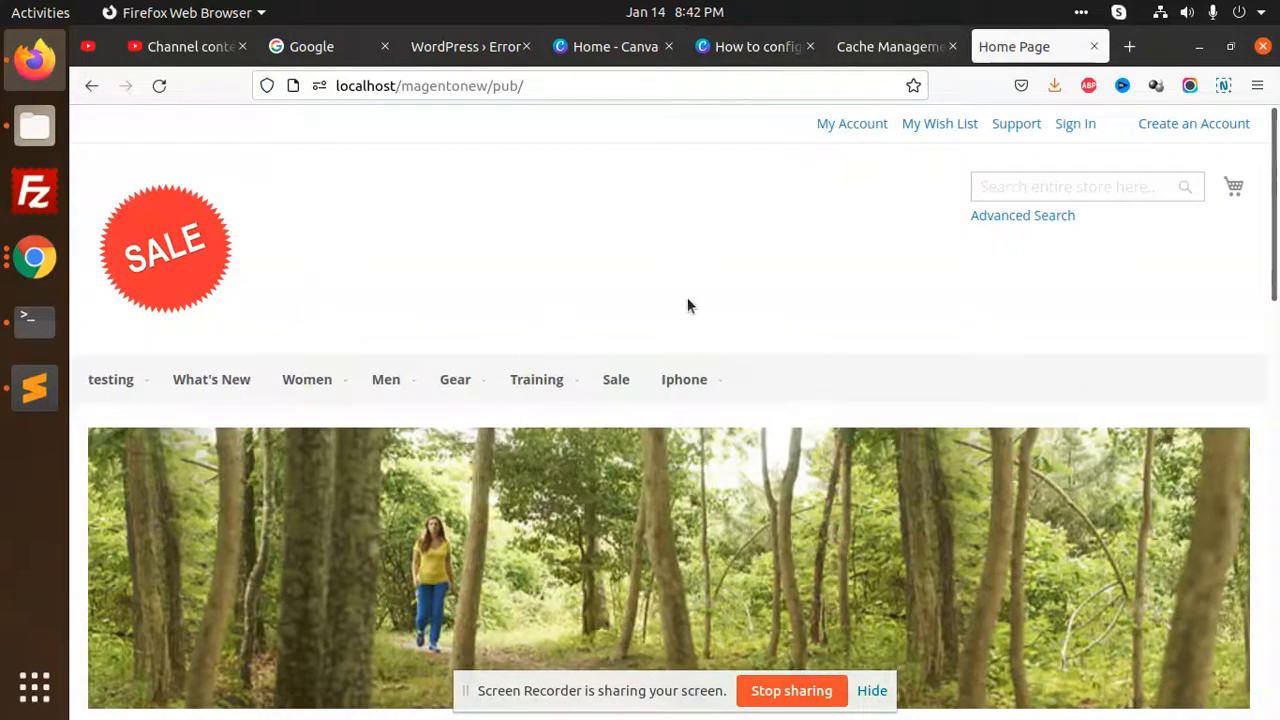
Open the storefront's Contact Us page and examine its heading, intro text and contact form fields
left_click(122, 644)
scroll(671, 427, "down", 3)
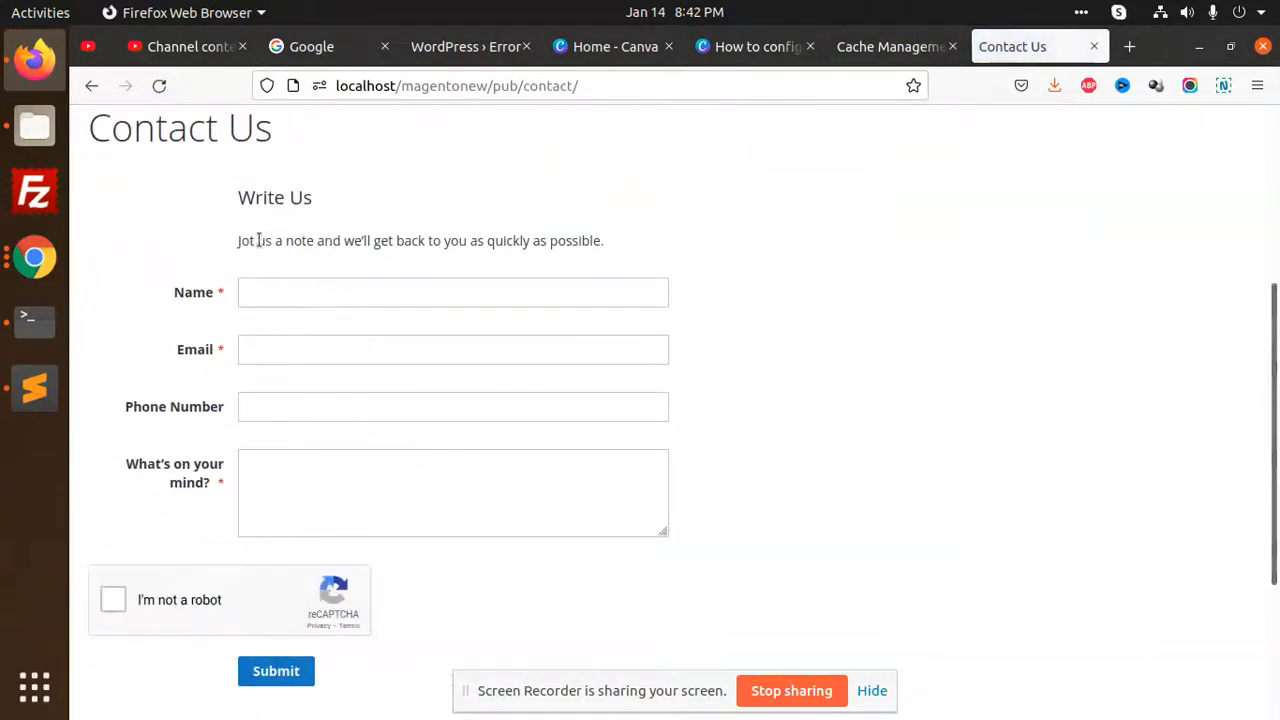
left_click_drag(380, 254, 662, 254)
left_click(480, 309)
scroll(401, 324, "up", 3)
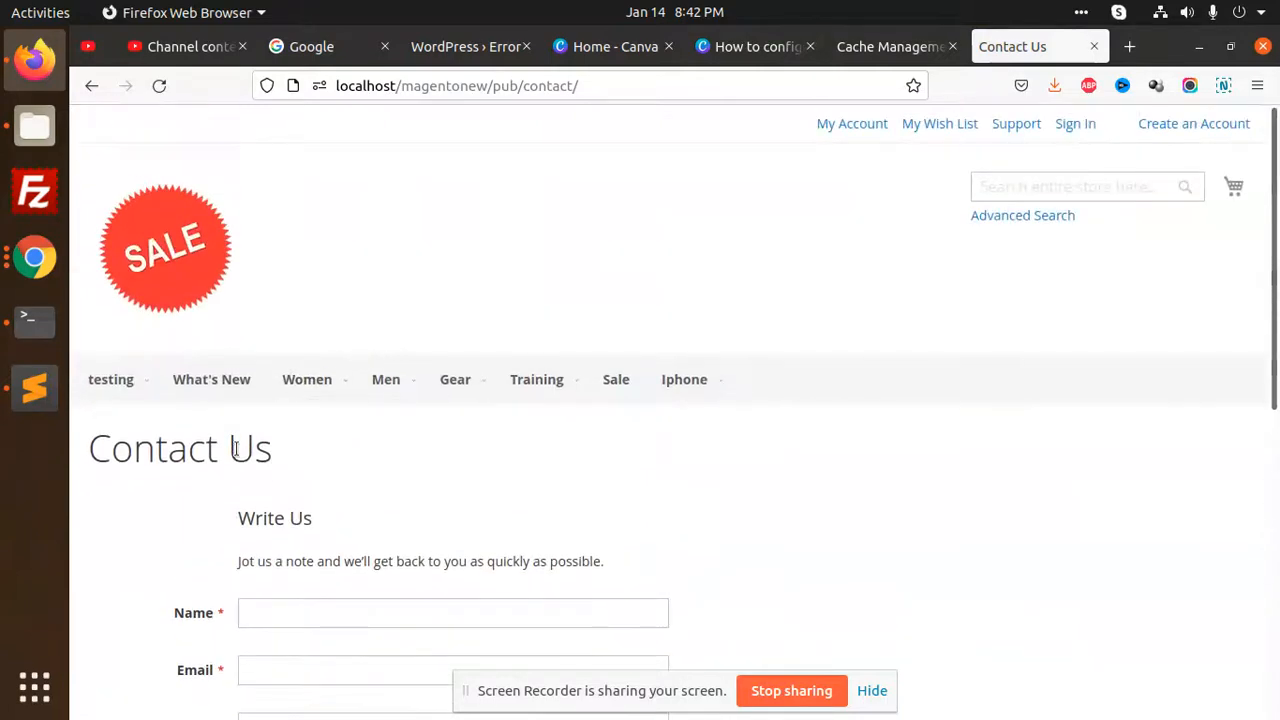
scroll(401, 415, "down", 3)
scroll(401, 415, "down", 3)
scroll(393, 435, "up", 4)
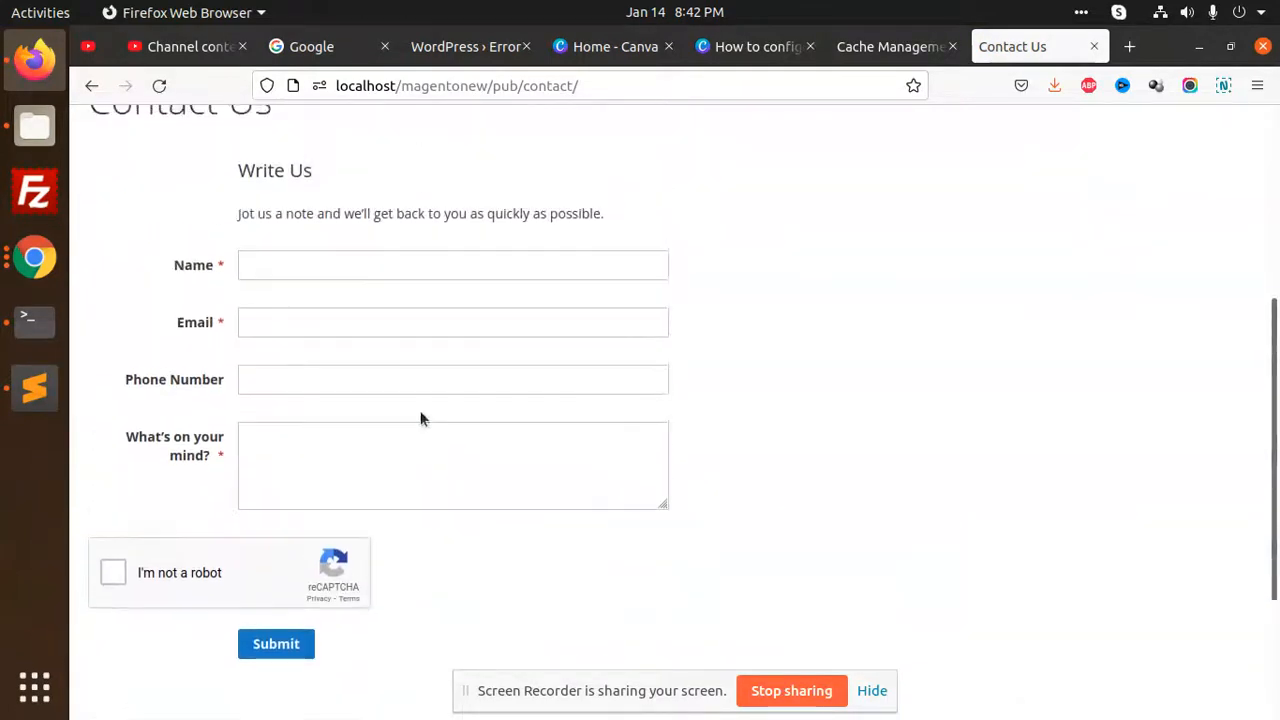
scroll(668, 340, "up", 3)
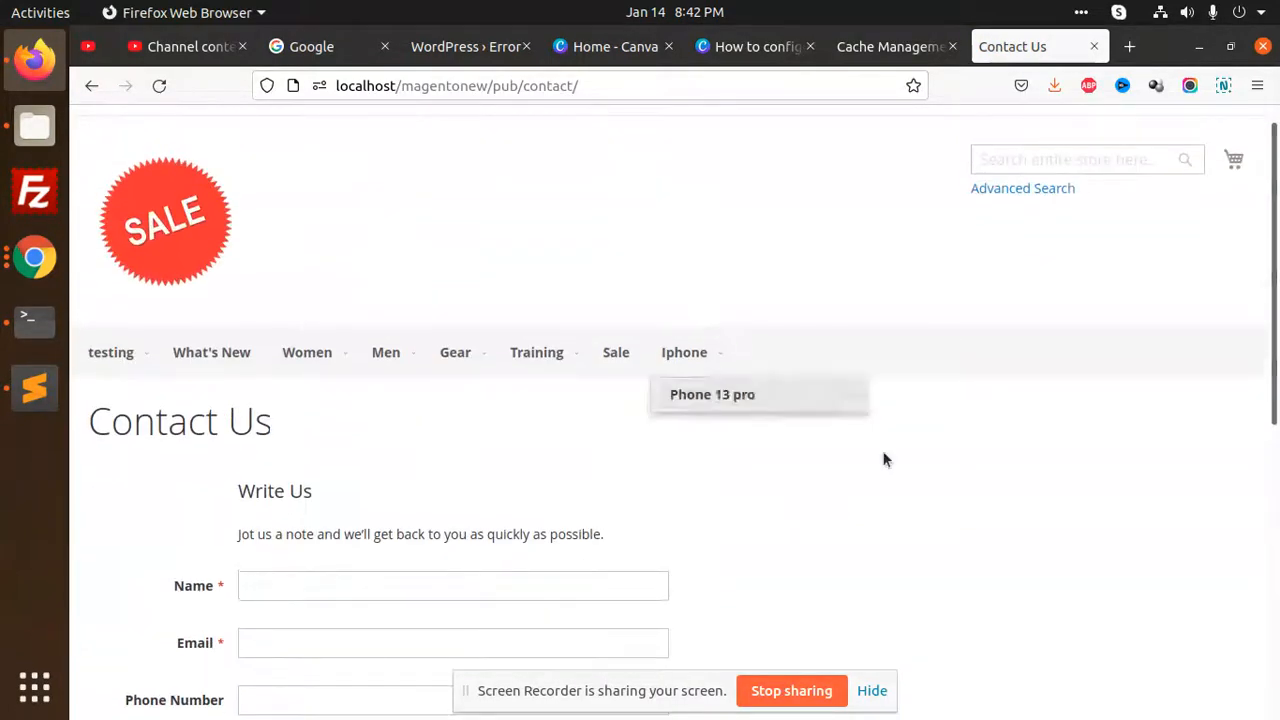
In the admin design configuration, set the Default Store View's applied theme to Magento Blank and save the configuration
left_click(880, 46)
left_click(112, 325)
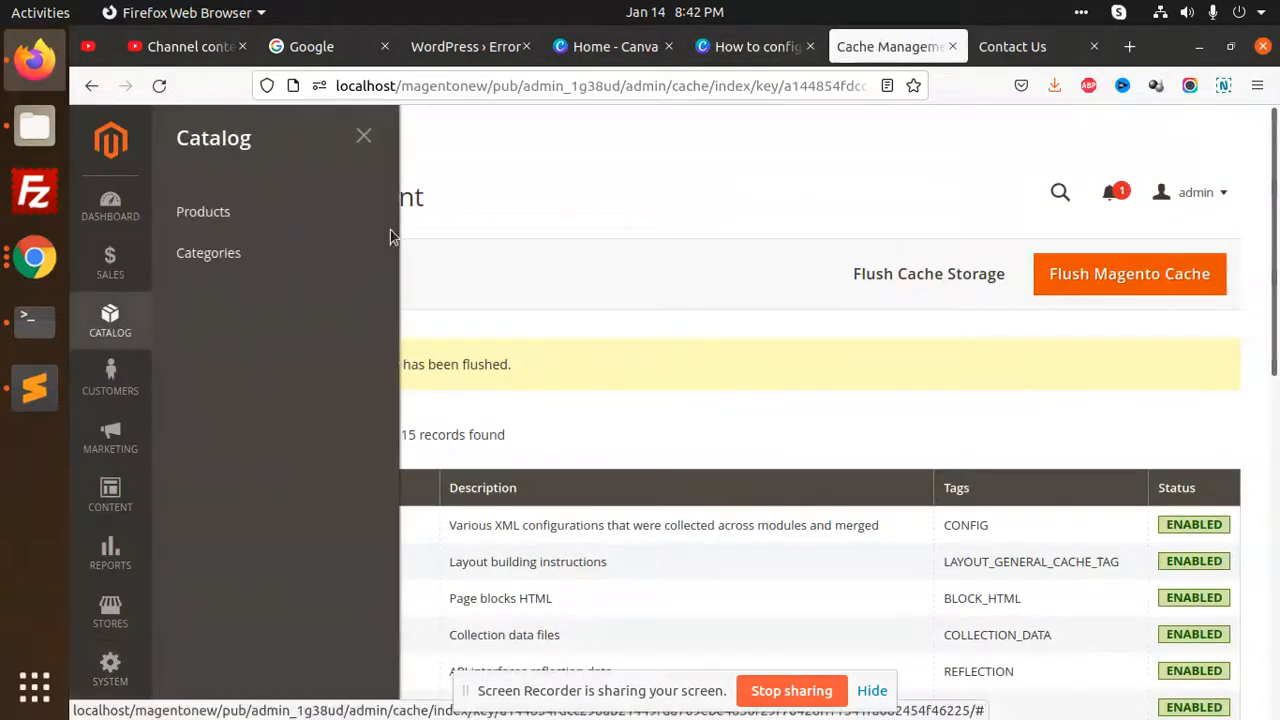
left_click(113, 494)
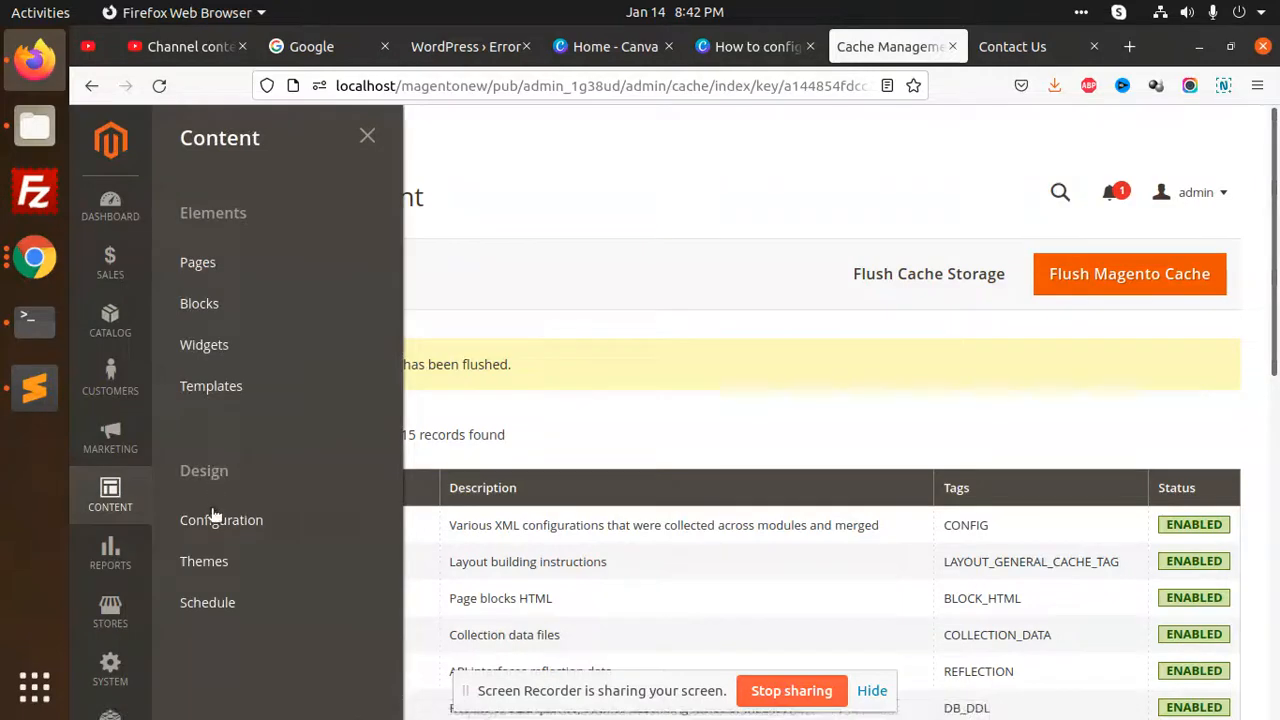
middle_click(221, 520)
left_click(882, 47)
scroll(541, 440, "down", 3)
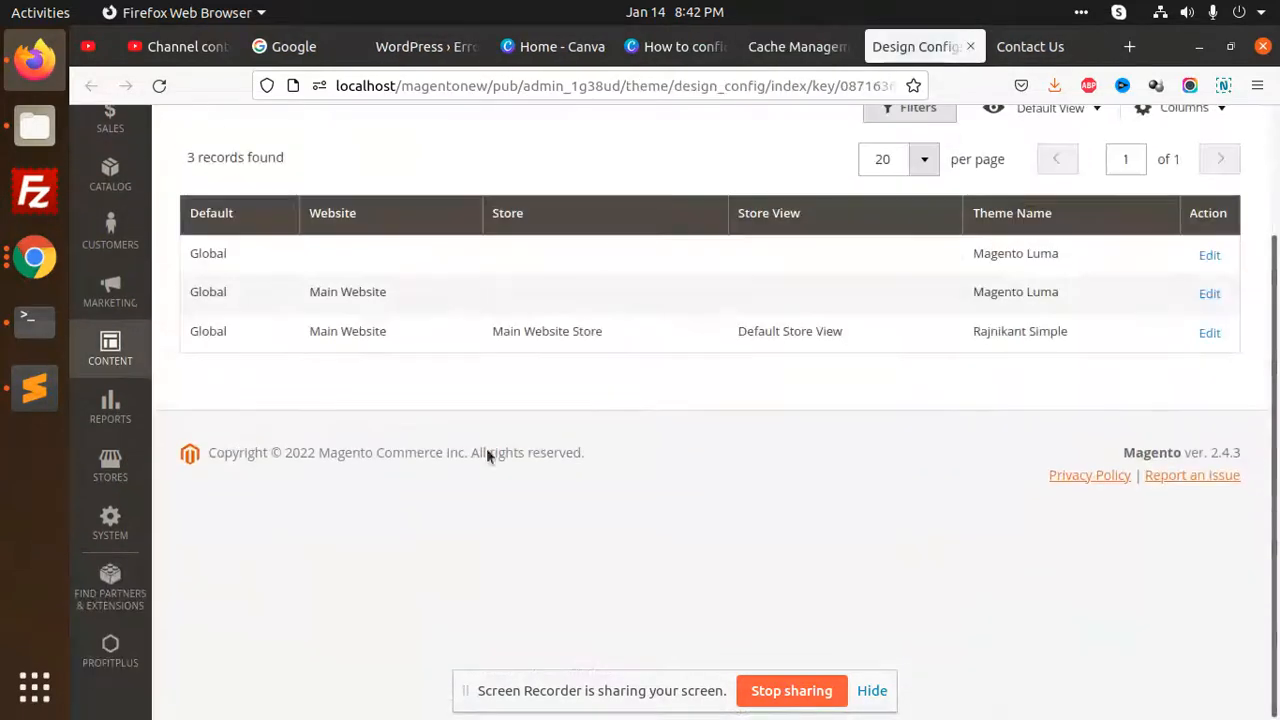
left_click(1214, 332)
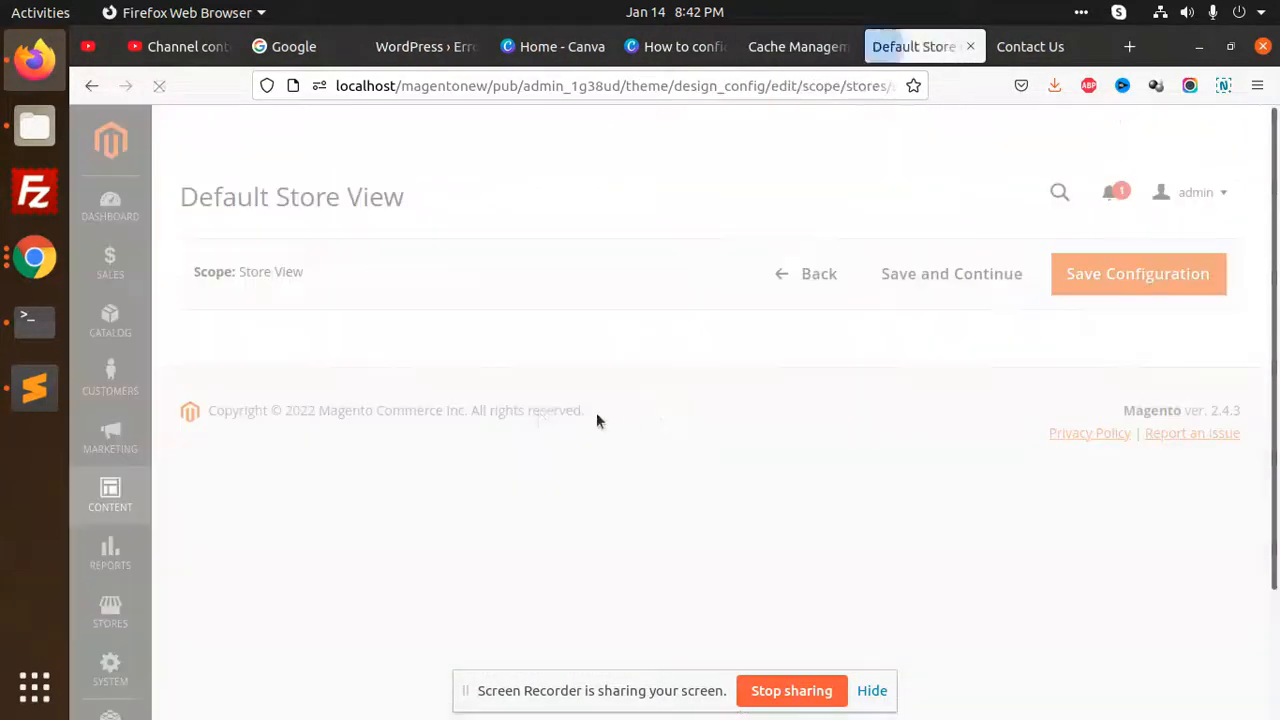
left_click(533, 438)
left_click(555, 496)
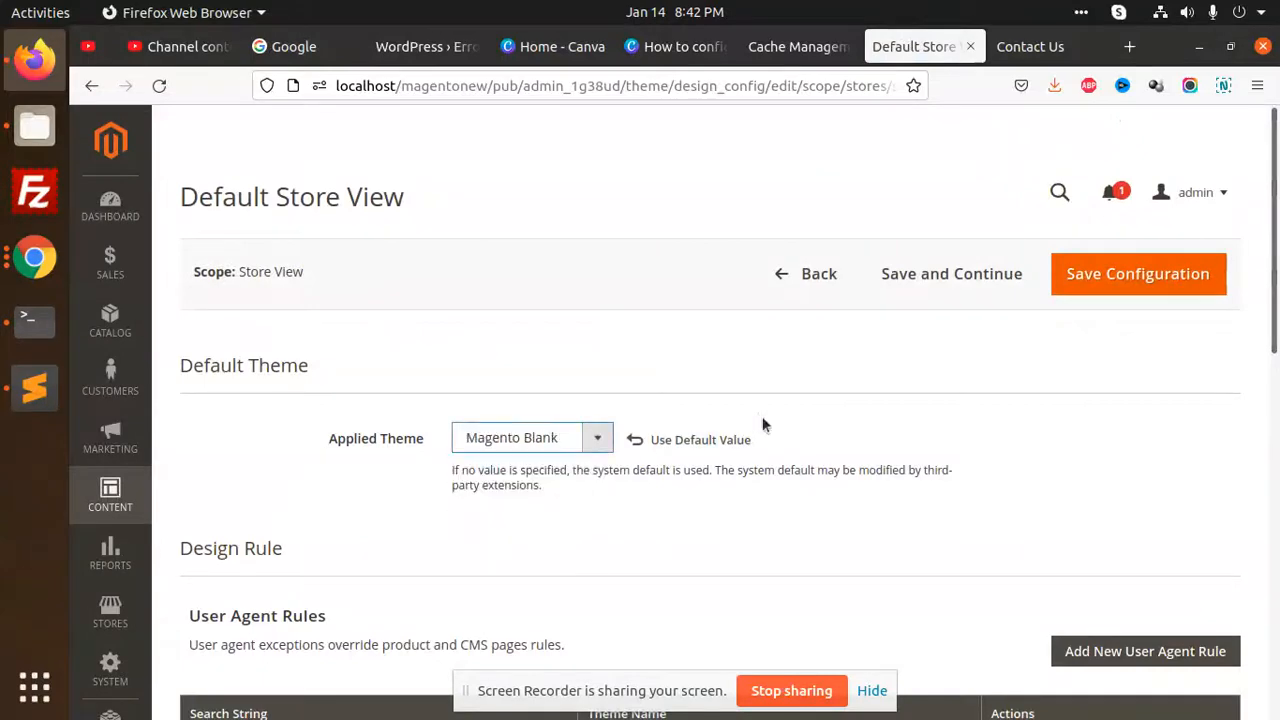
left_click(1122, 291)
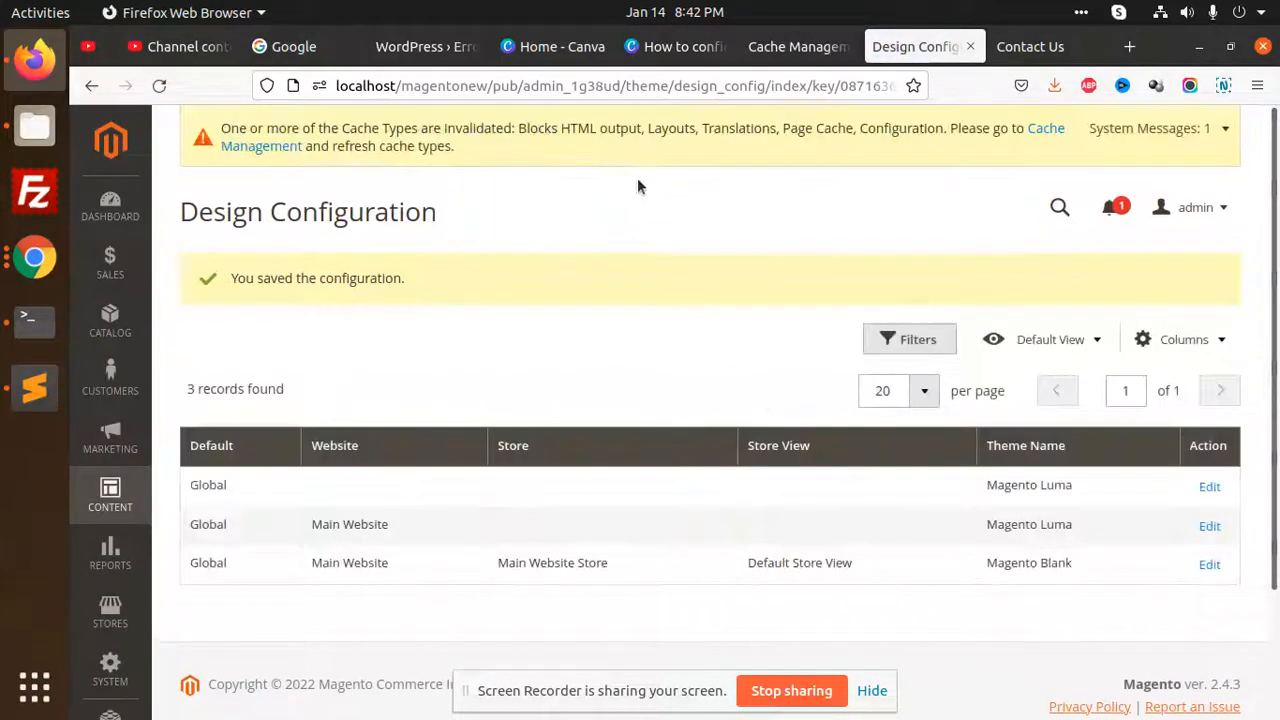
Flush the Magento cache from Cache Management and reload the storefront Contact Us page
left_click(298, 146)
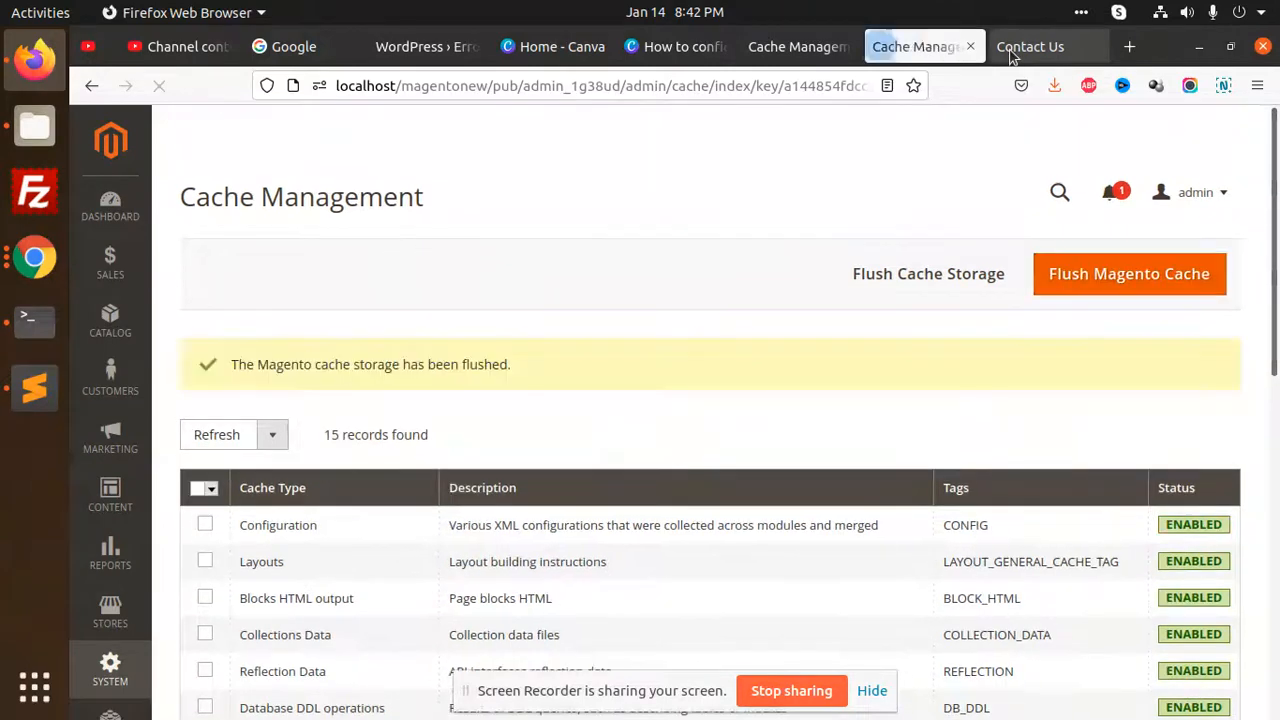
left_click(1012, 48)
left_click(157, 87)
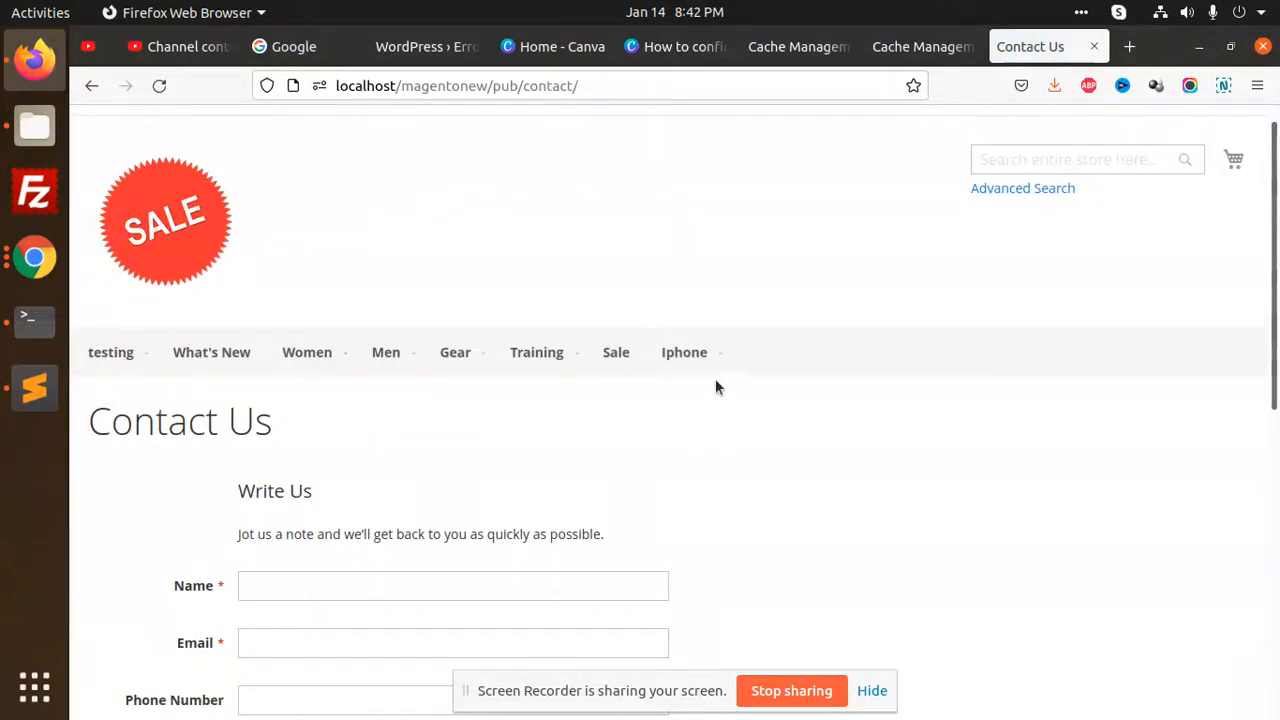
Change the Default Store View's applied theme to Magento Luma in the design configuration and save it
left_click(921, 50)
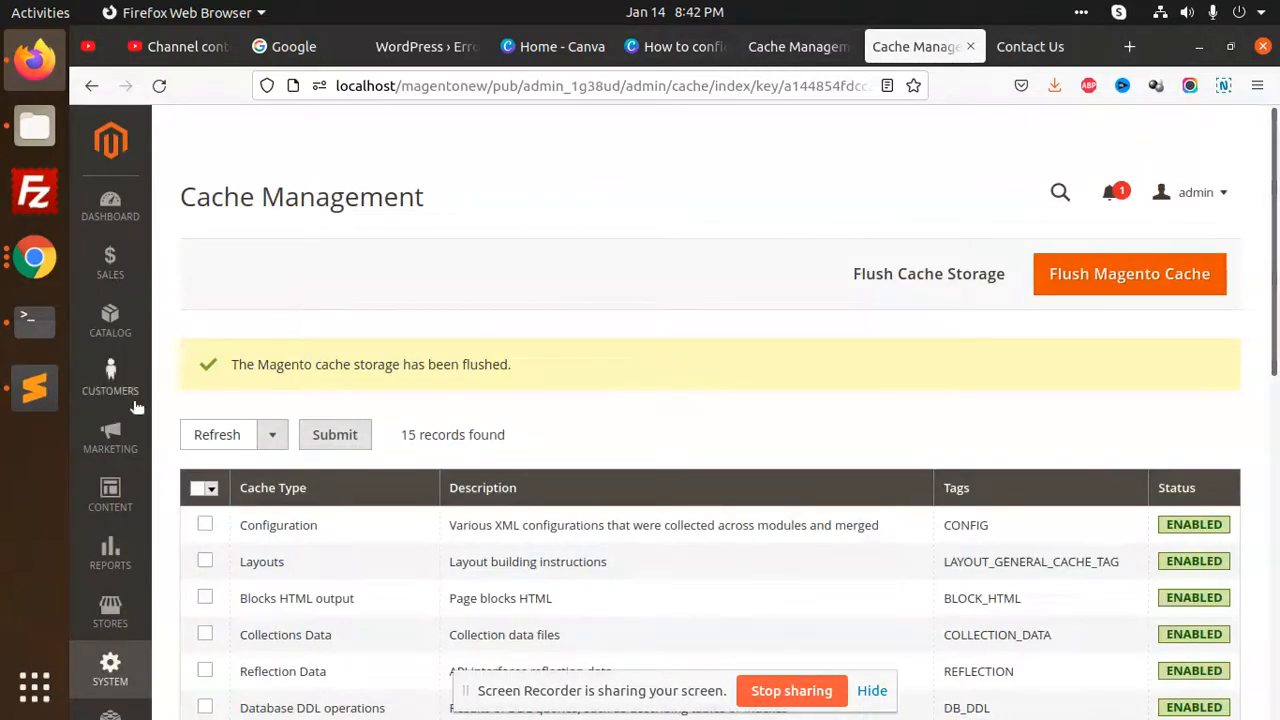
left_click(110, 495)
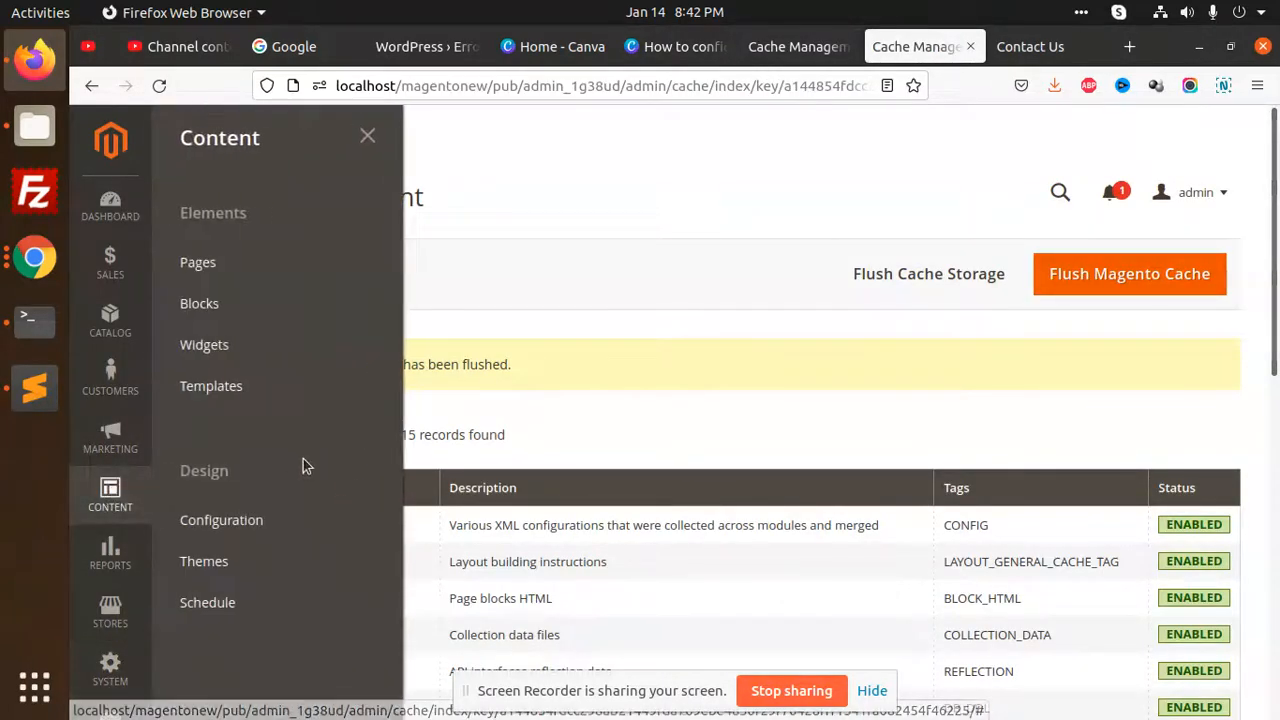
left_click(228, 521)
left_click(1208, 480)
left_click(555, 440)
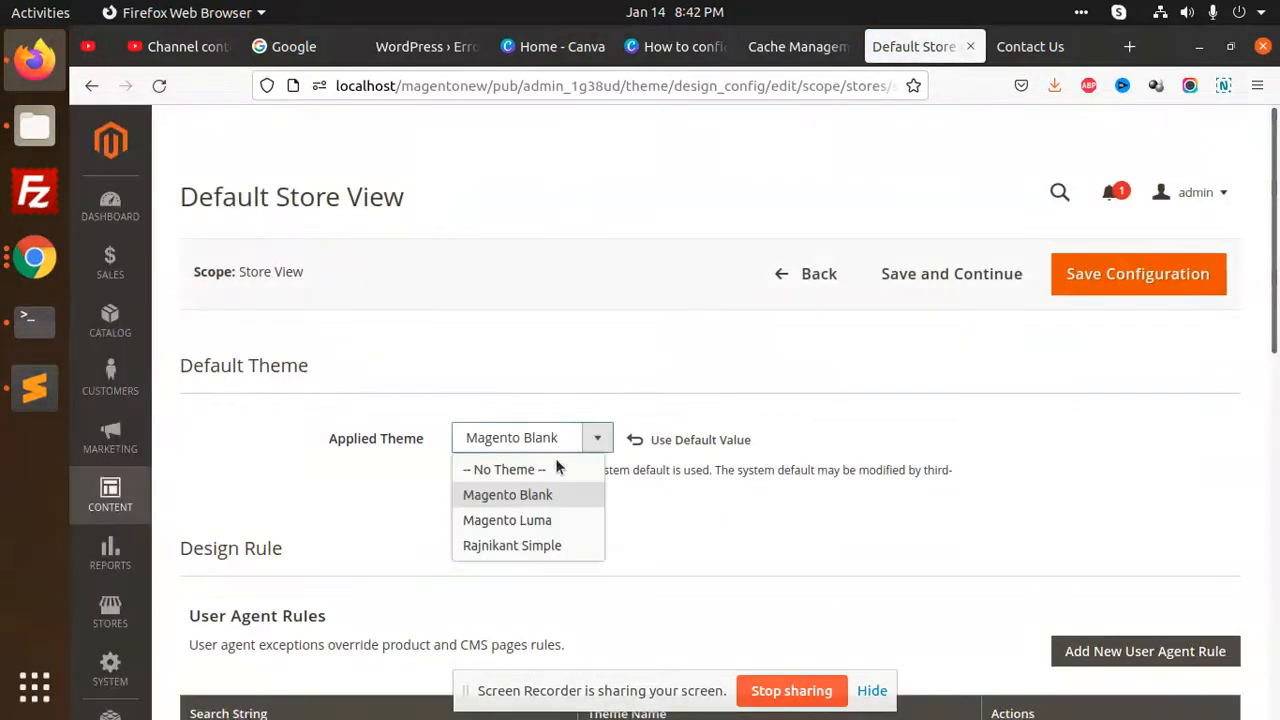
left_click(545, 520)
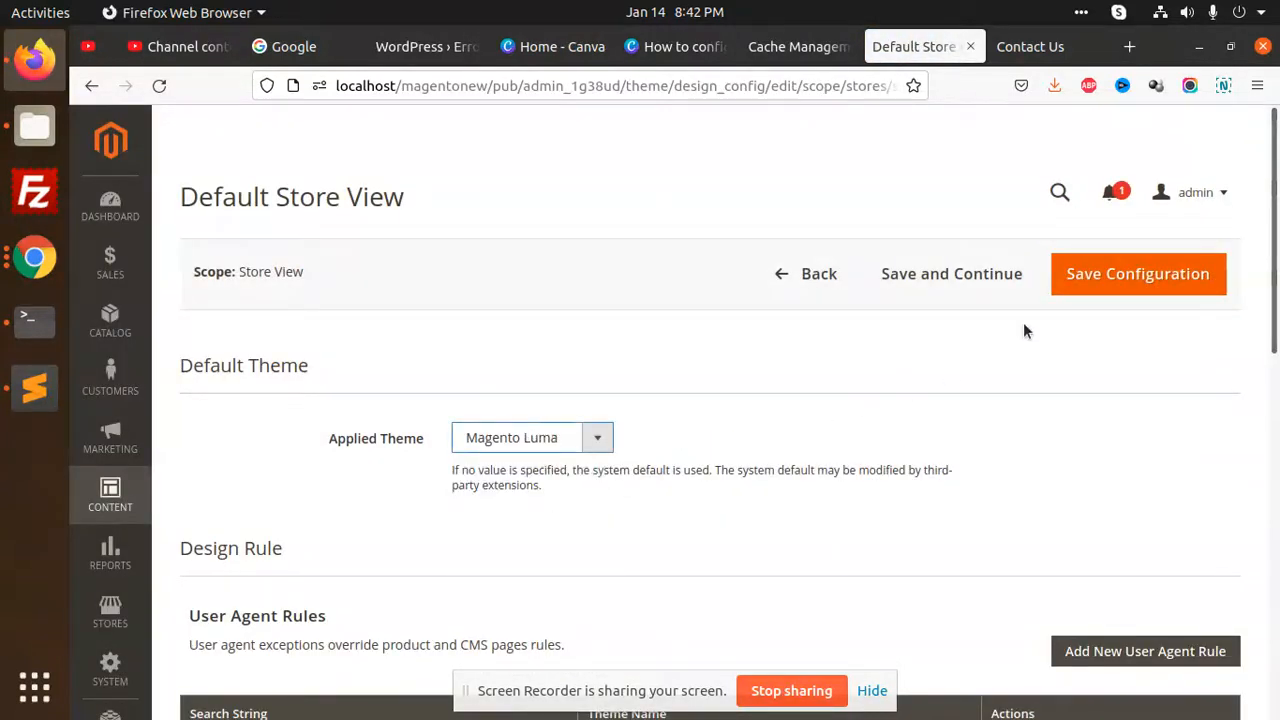
left_click(1108, 285)
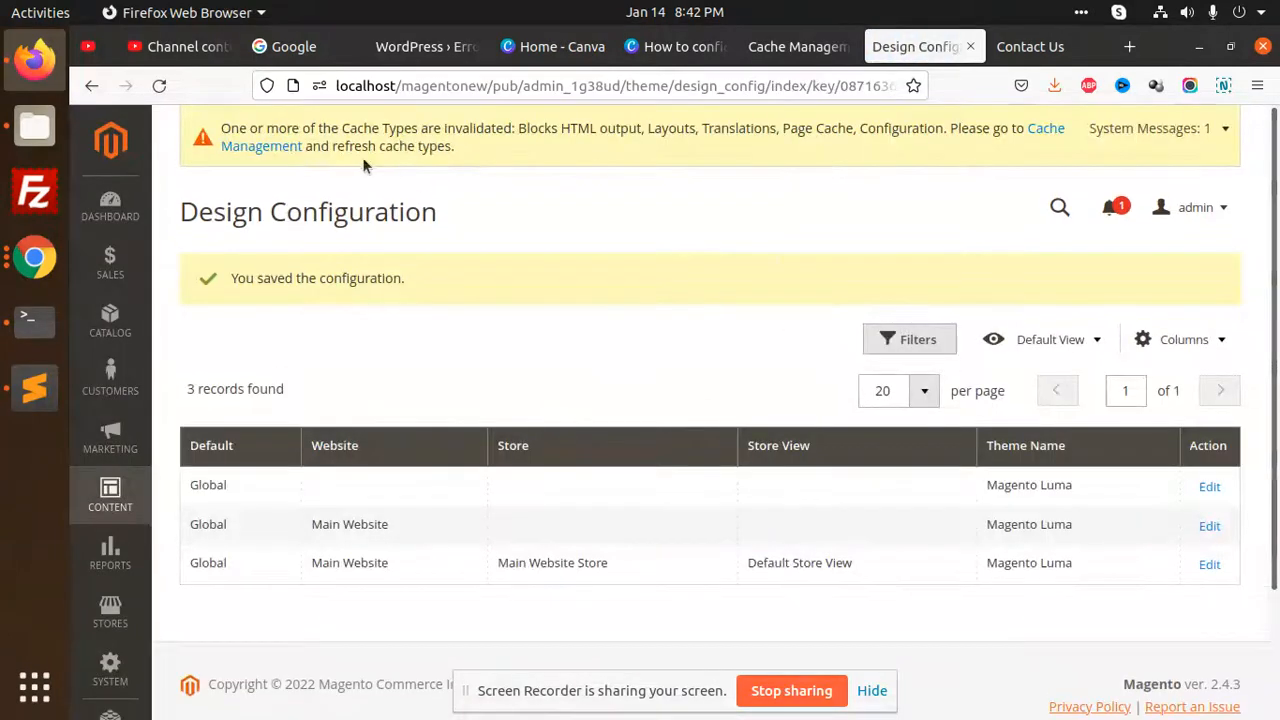
Flush the Magento cache for the Luma theme change and refresh the storefront Contact Us page
left_click(280, 148)
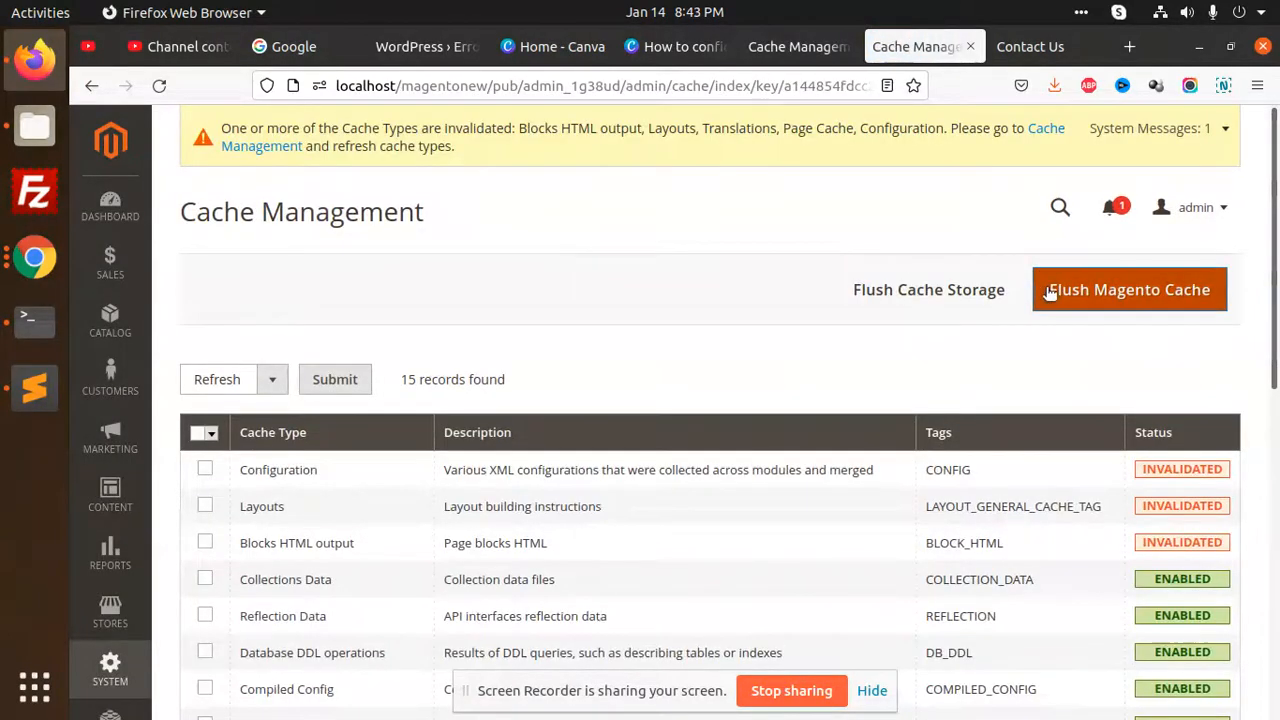
left_click(1049, 288)
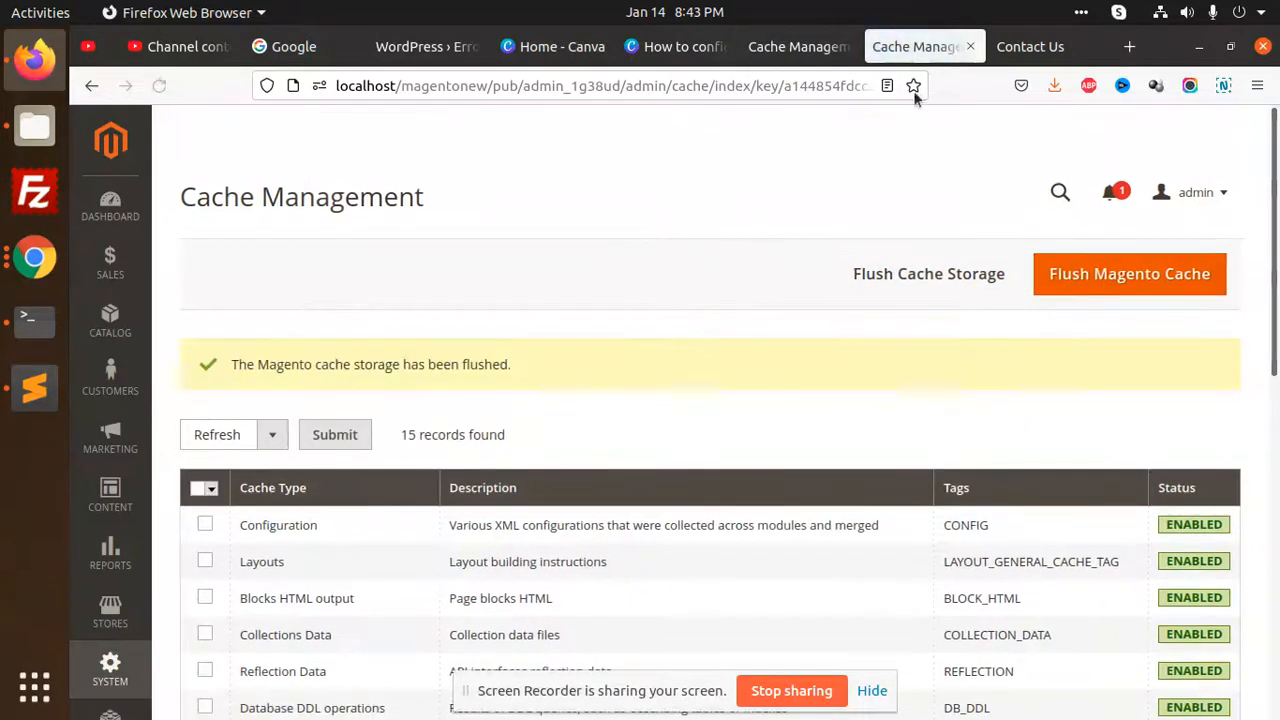
left_click(1030, 47)
left_click(161, 89)
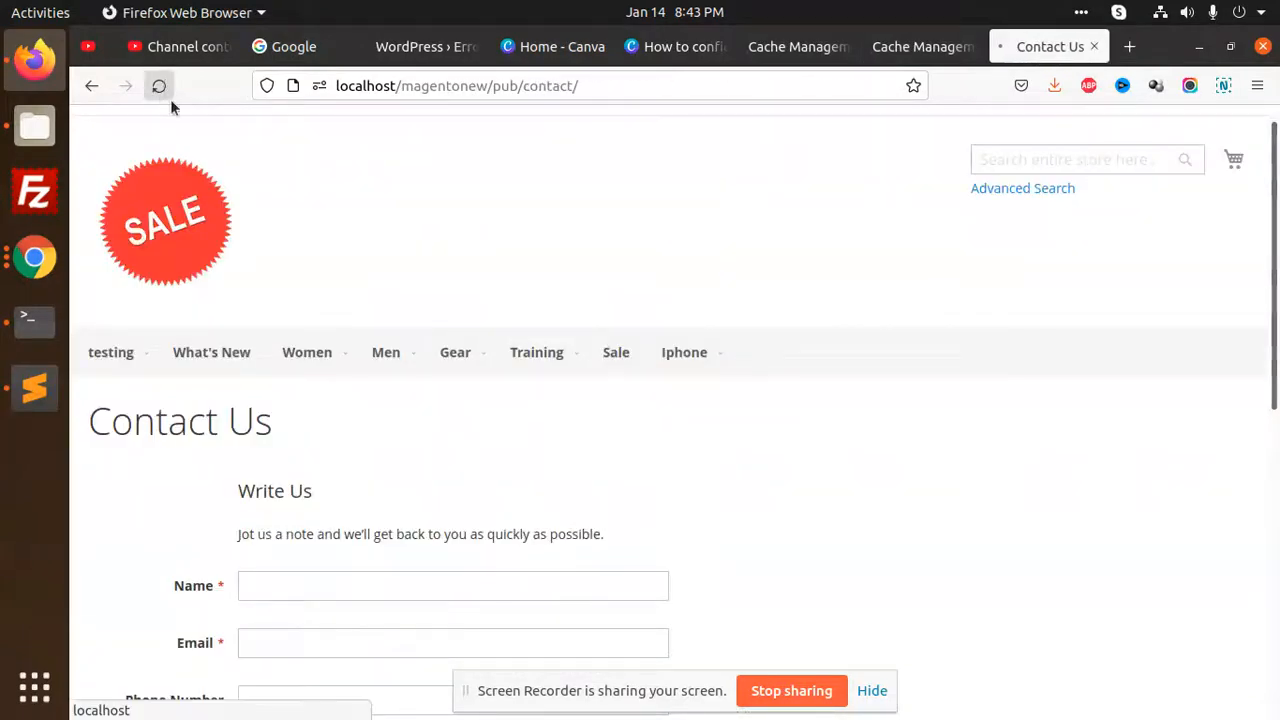
mouse_move(700, 340)
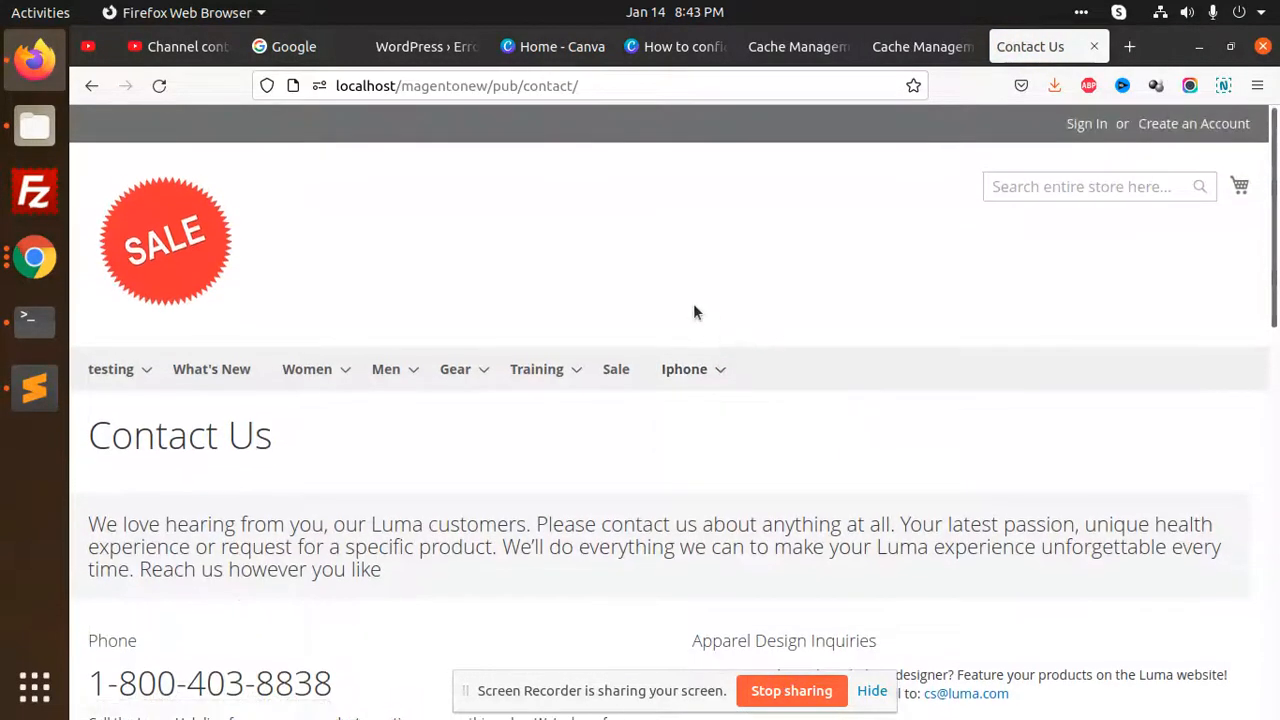
Examine the reloaded Contact Us page's intro text, phone, press and design inquiry sections, and the contact form
scroll(534, 351, "down", 4)
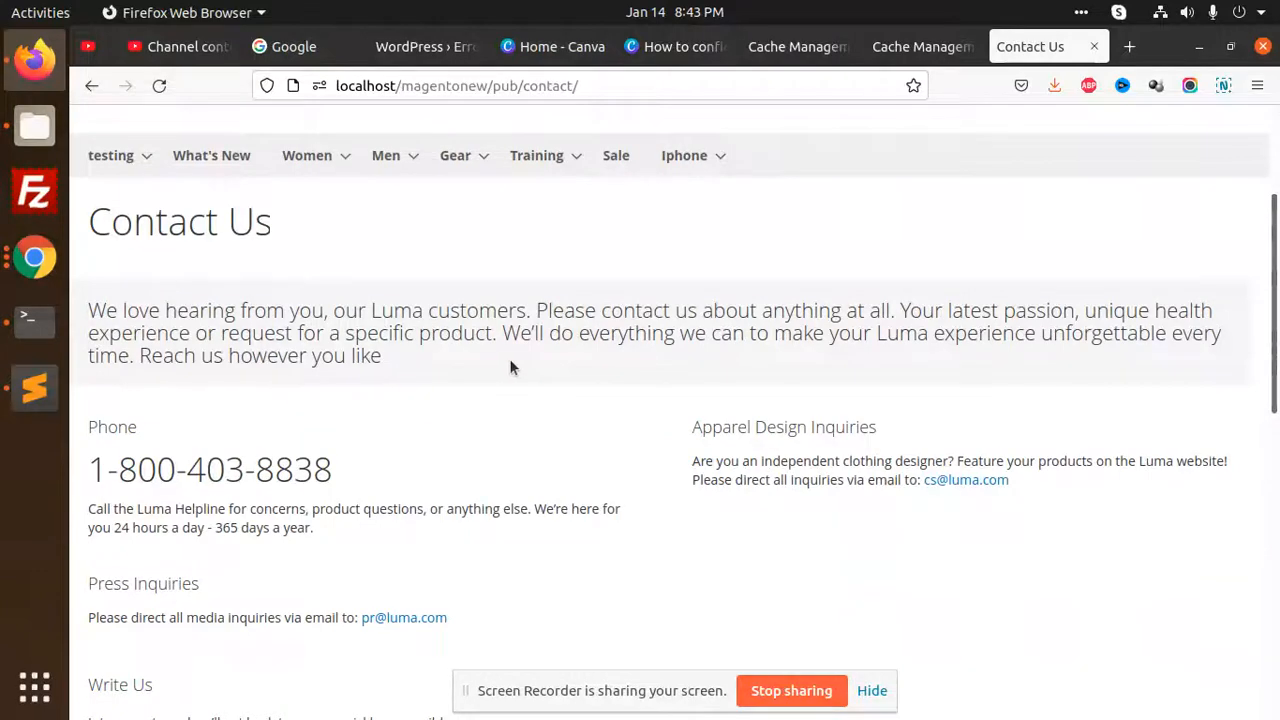
scroll(480, 372, "down", 4)
scroll(231, 426, "down", 10)
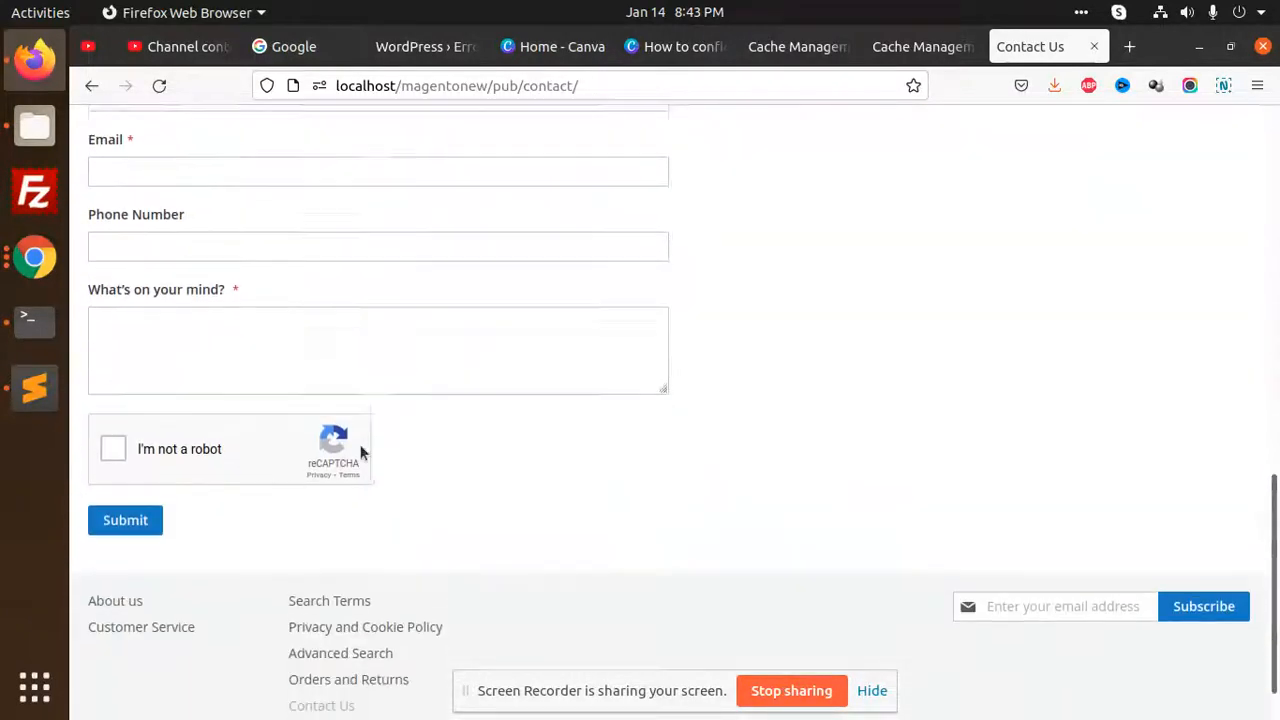
scroll(300, 390, "up", 6)
scroll(306, 397, "up", 12)
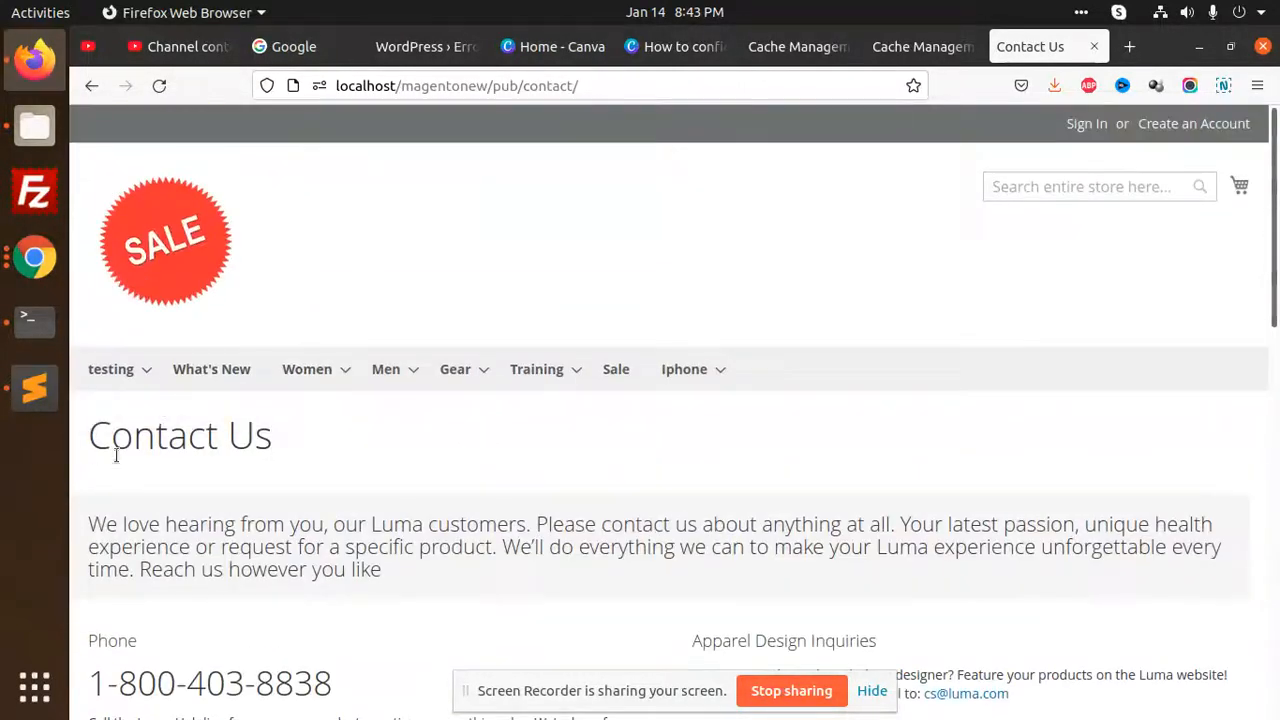
left_click_drag(92, 432, 402, 443)
left_click_drag(279, 514, 680, 548)
scroll(643, 486, "down", 4)
left_click(687, 443)
left_click_drag(687, 443, 613, 493)
scroll(592, 457, "down", 6)
left_click(330, 378)
scroll(474, 431, "down", 8)
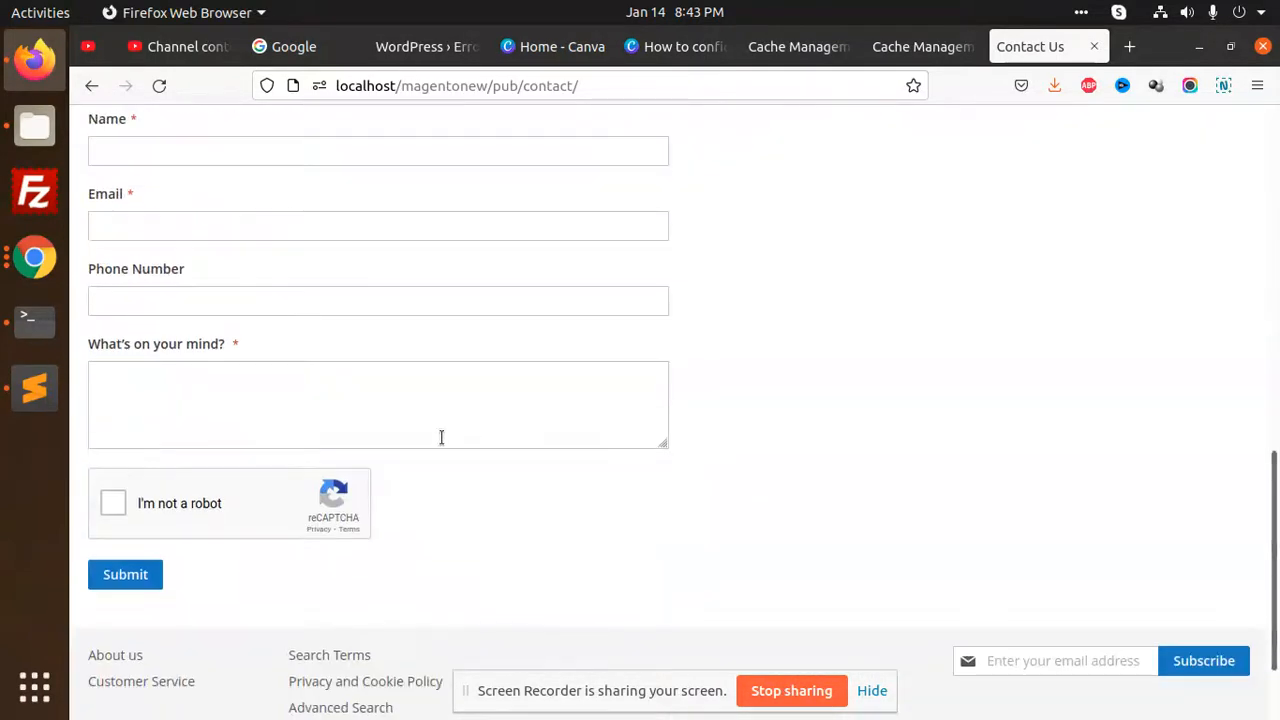
scroll(511, 450, "up", 4)
scroll(515, 455, "up", 8)
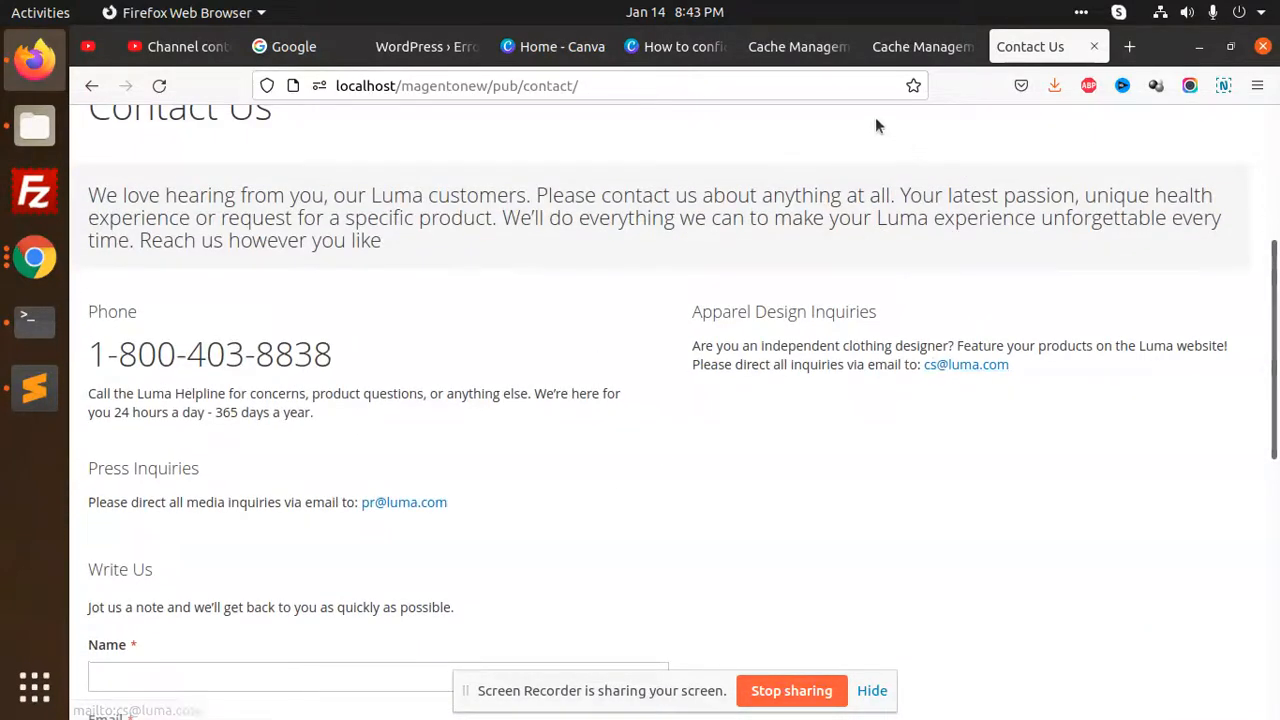
Open the Customer Service page for editing from the admin's list of CMS pages
left_click(828, 52)
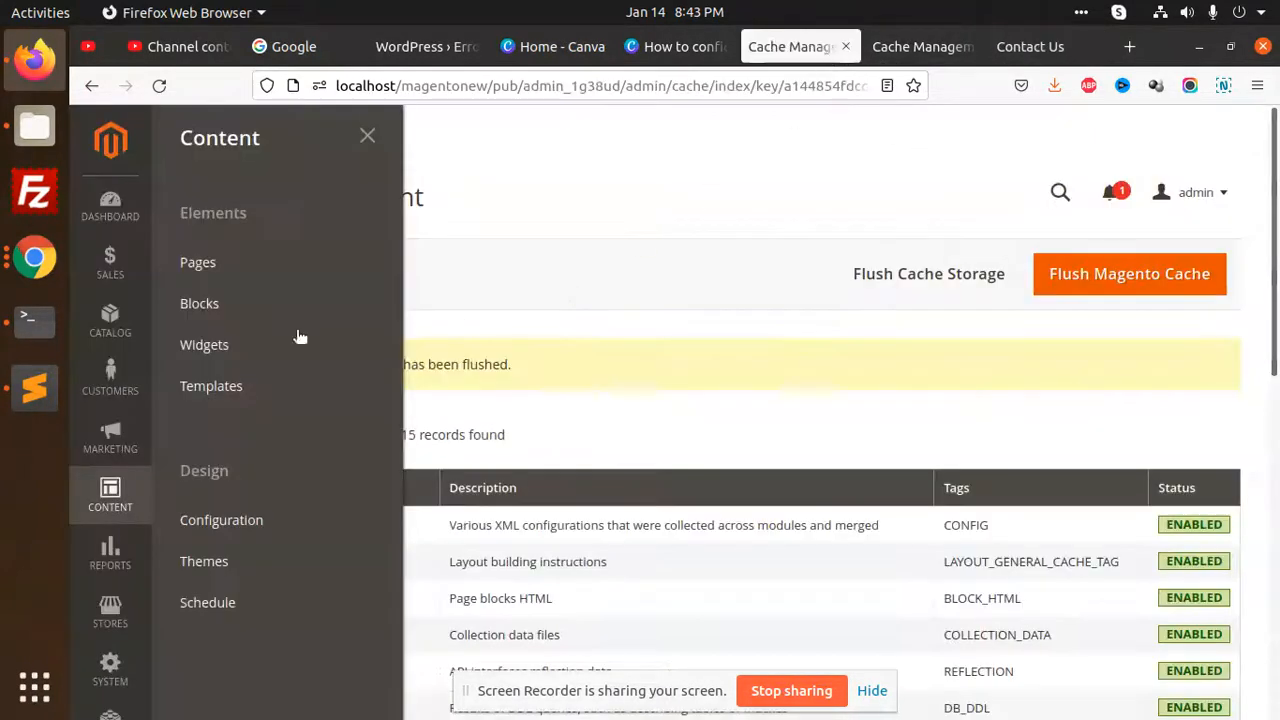
left_click(240, 272)
scroll(690, 320, "down", 3)
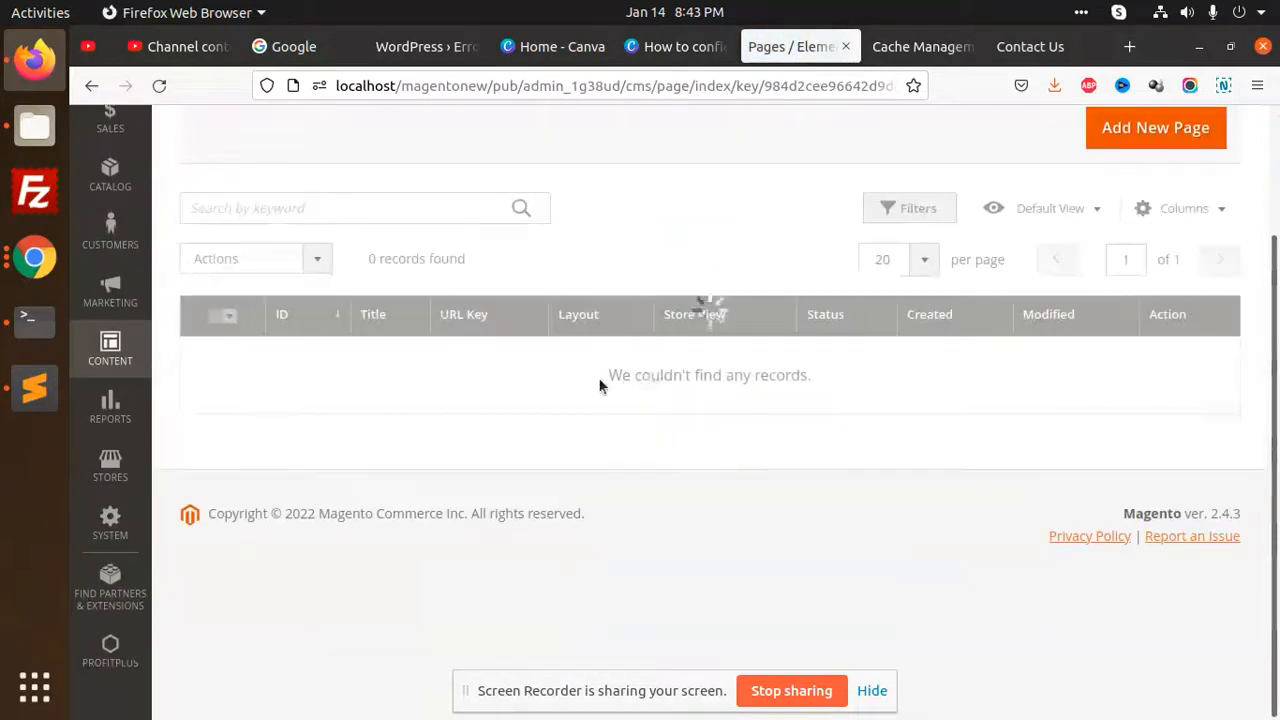
scroll(570, 435, "down", 2)
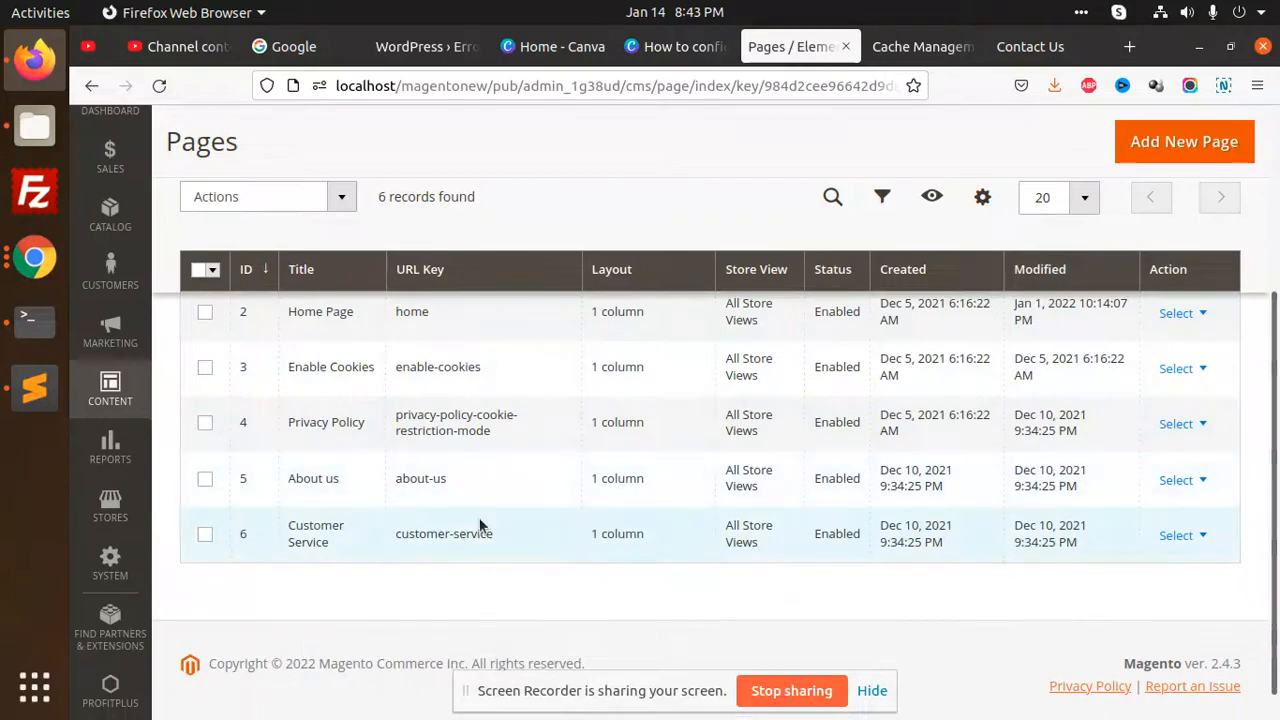
scroll(418, 488, "up", 2)
scroll(565, 314, "down", 3)
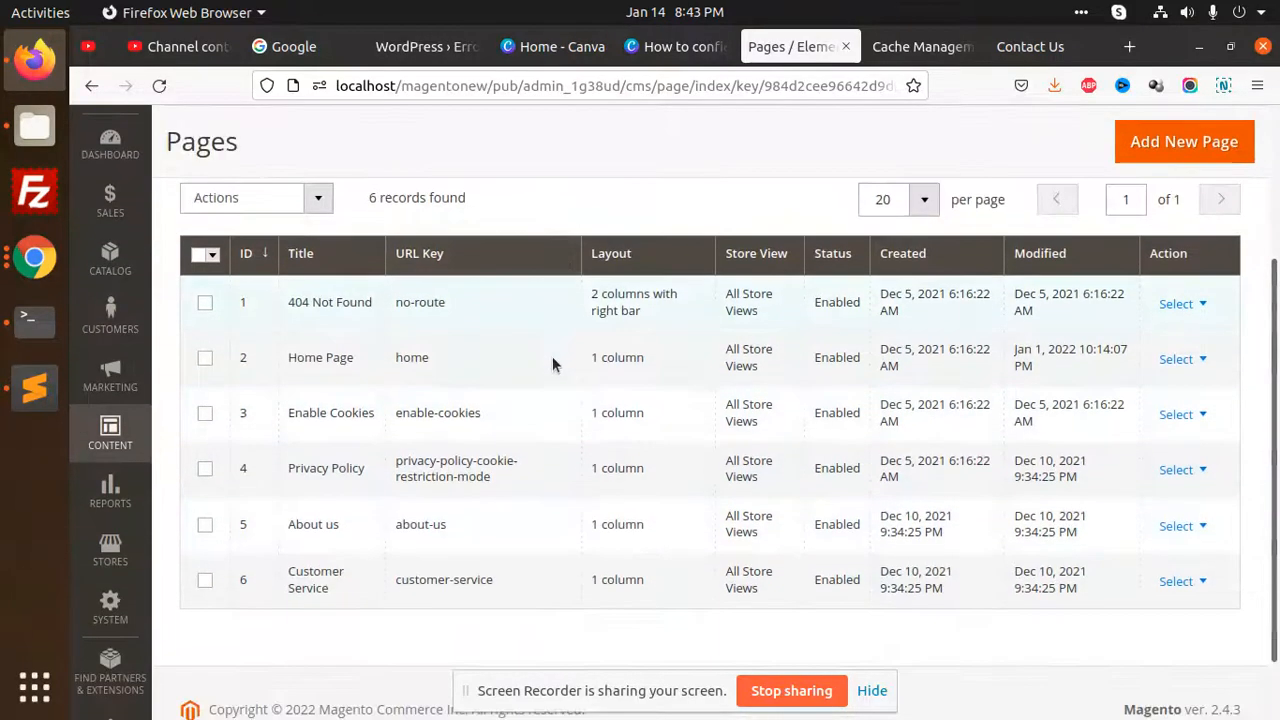
left_click(1204, 509)
left_click(1168, 531)
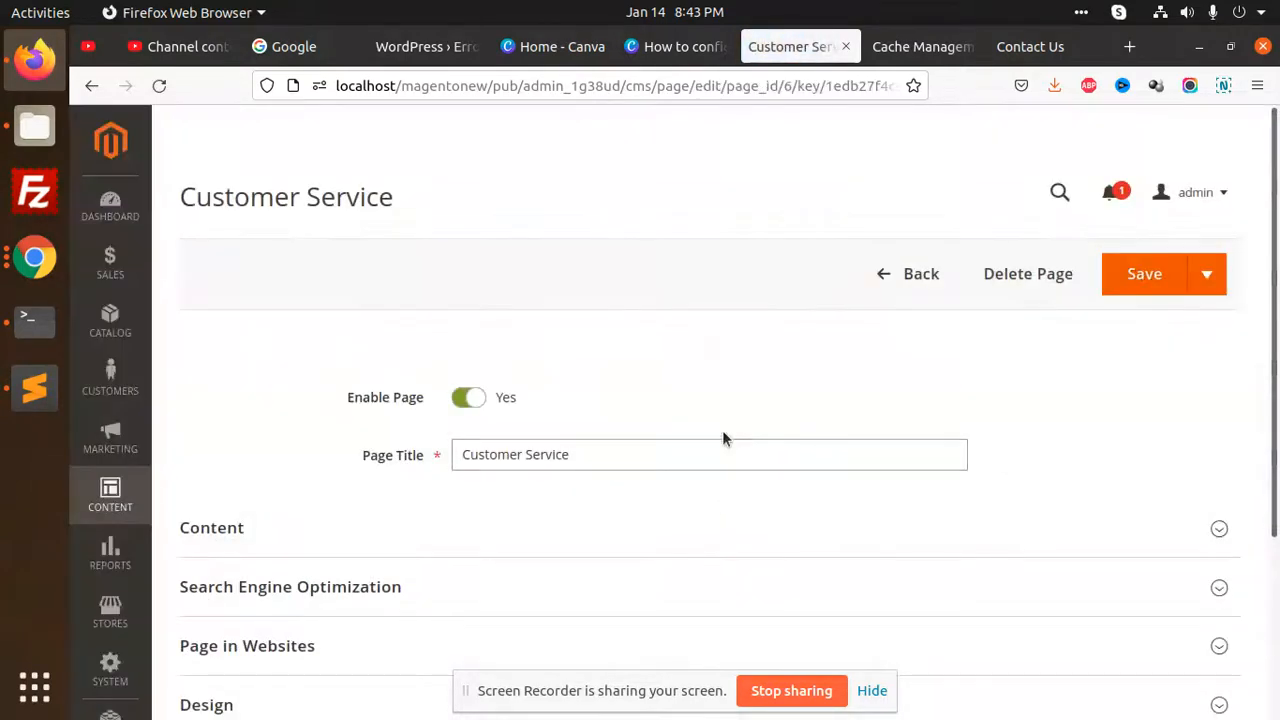
Open the page's content in Page Builder and examine the markup of its HTML Code element
scroll(724, 438, "down", 3)
left_click(420, 305)
scroll(631, 411, "down", 3)
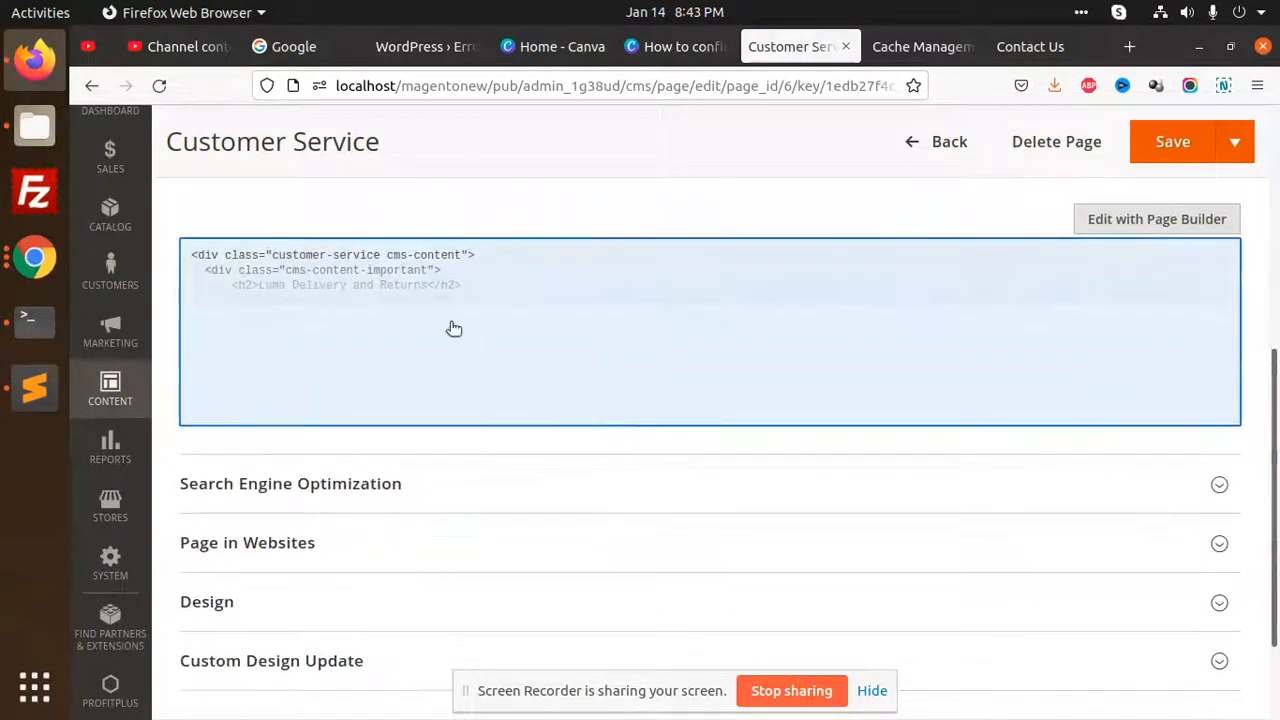
left_click(1119, 224)
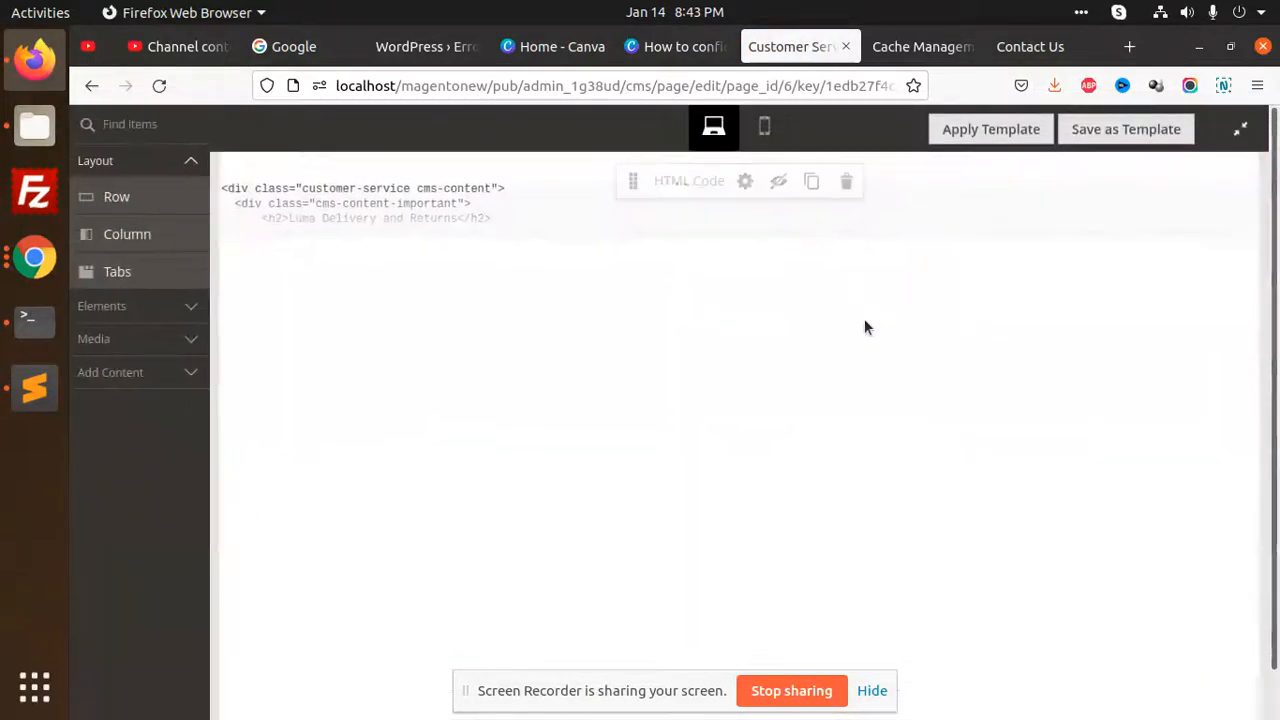
left_click(745, 181)
scroll(608, 337, "down", 2)
left_click(349, 293)
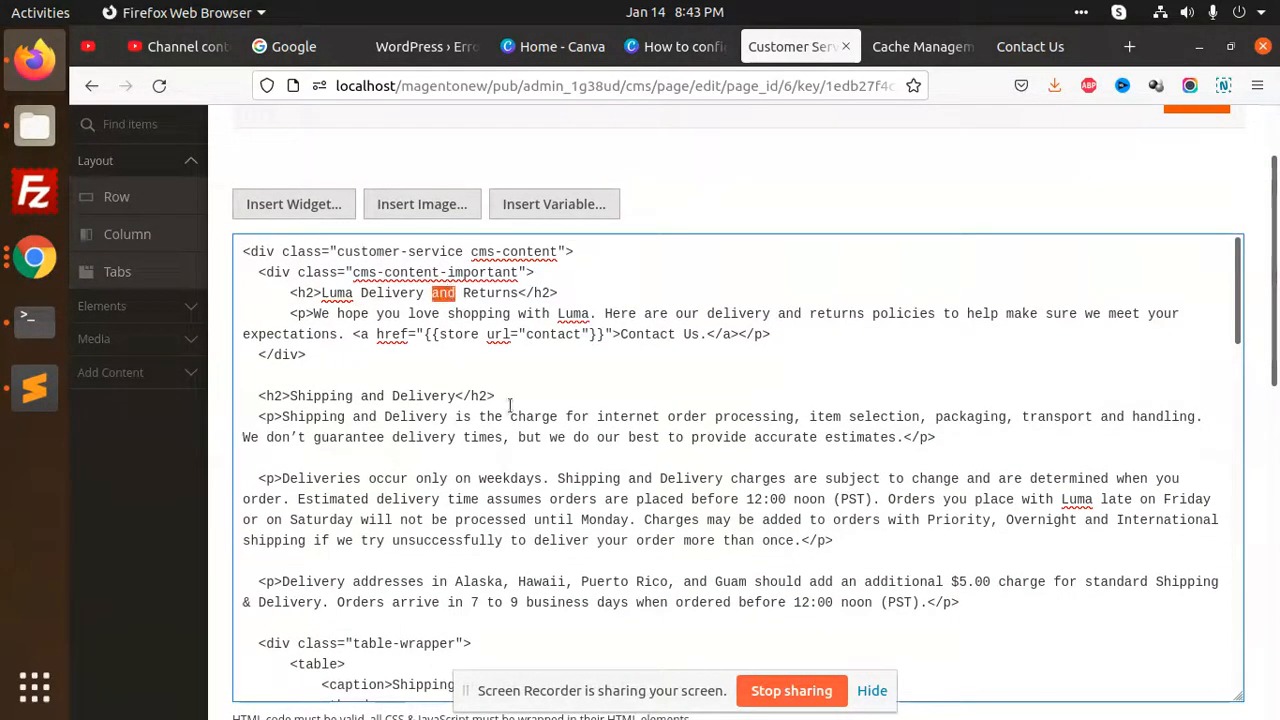
scroll(1009, 268, "up", 2)
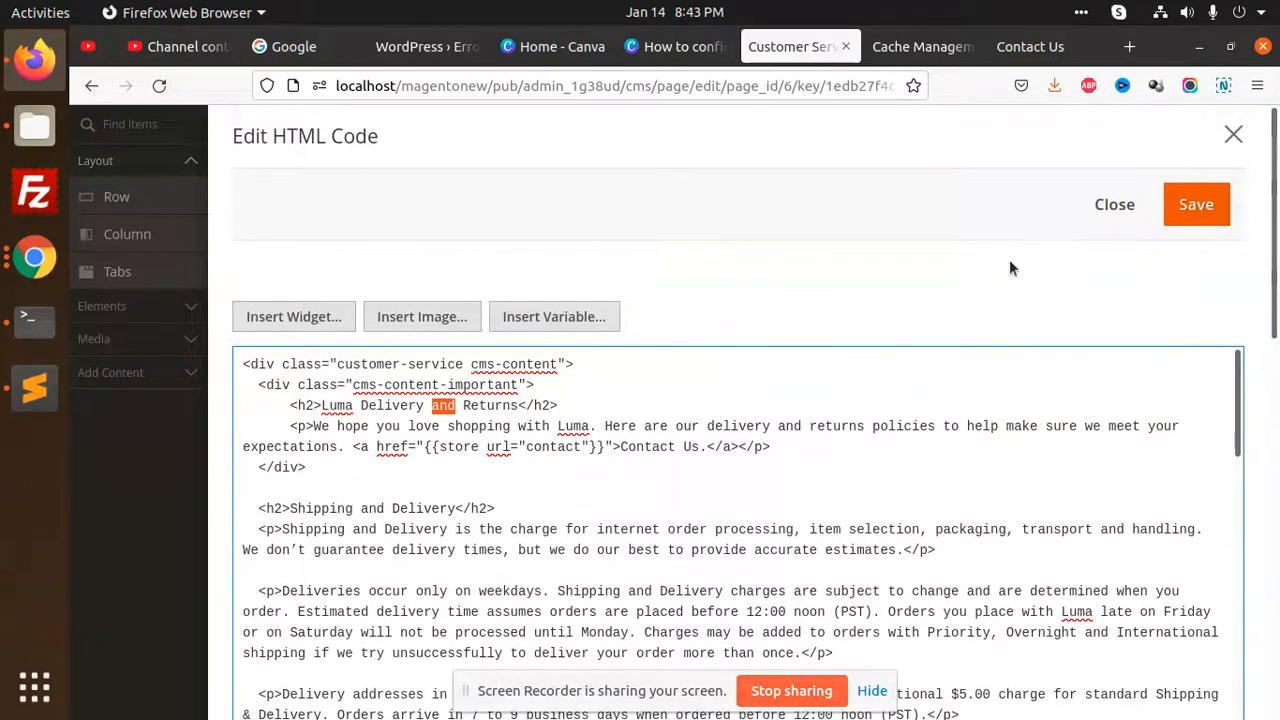
Close the HTML Code editor and Page Builder without saving, and return to the list of CMS pages
left_click(1232, 135)
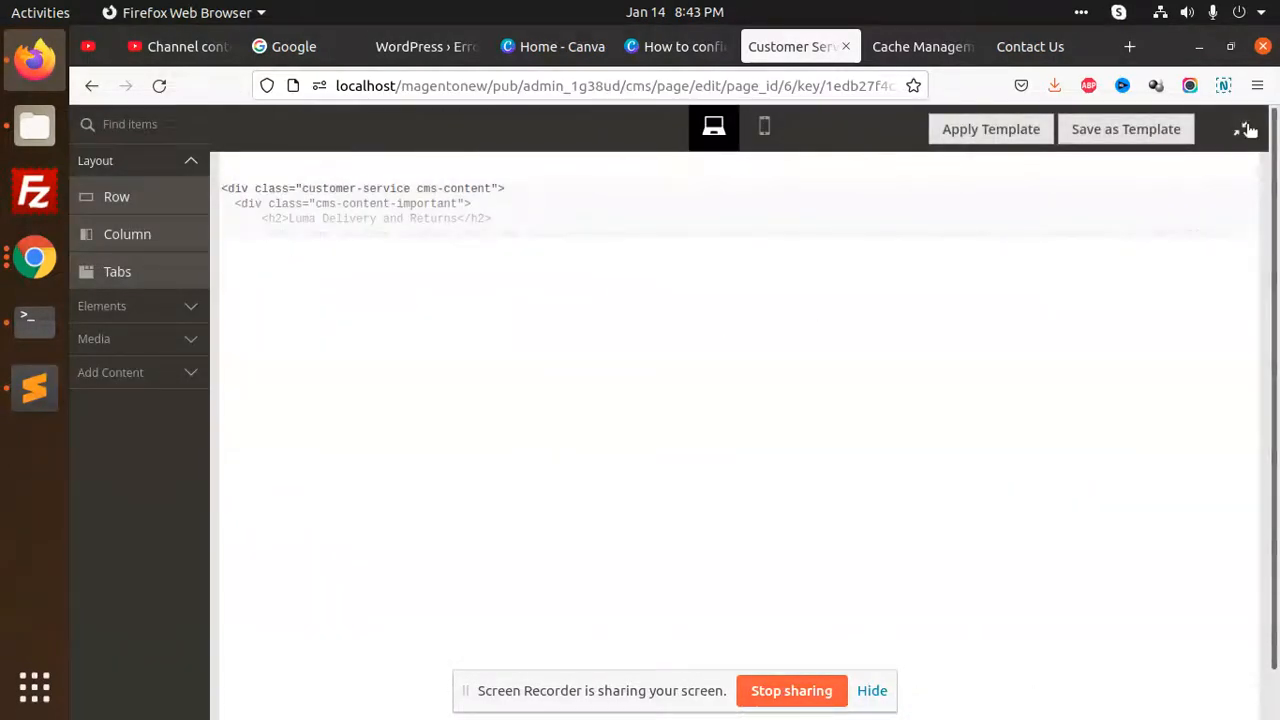
left_click(1245, 130)
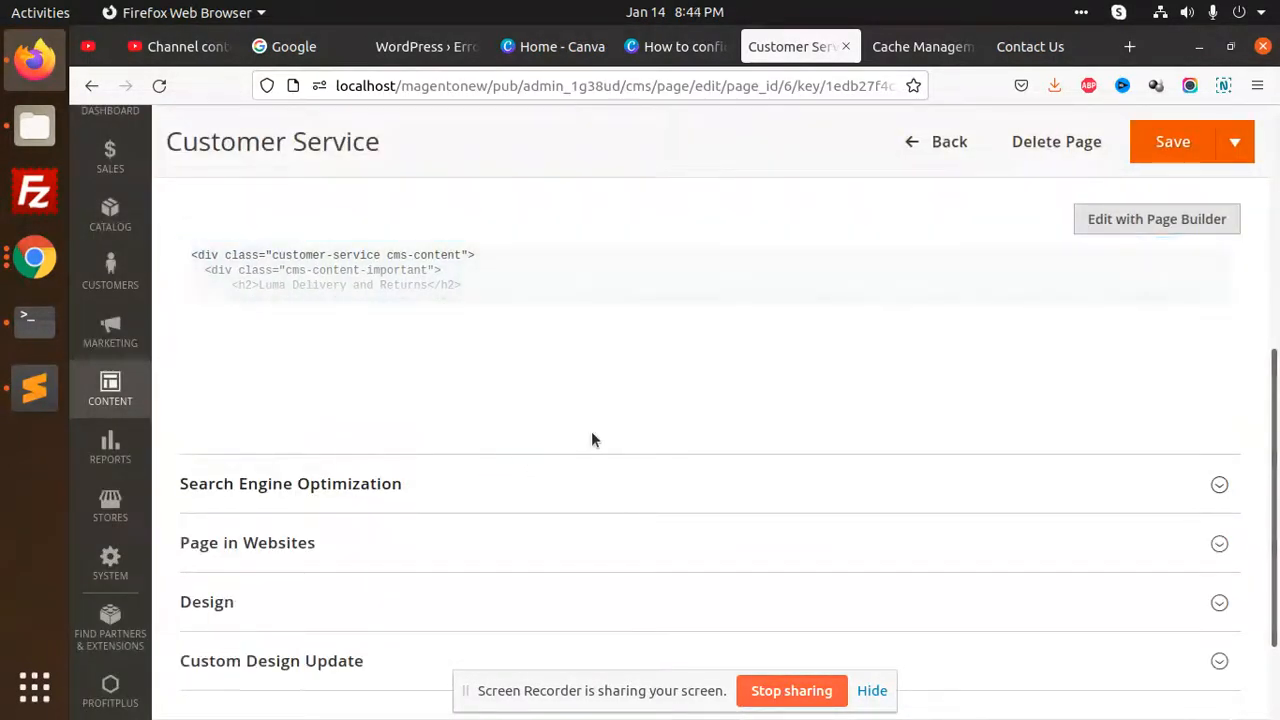
scroll(591, 440, "up", 5)
left_click(903, 275)
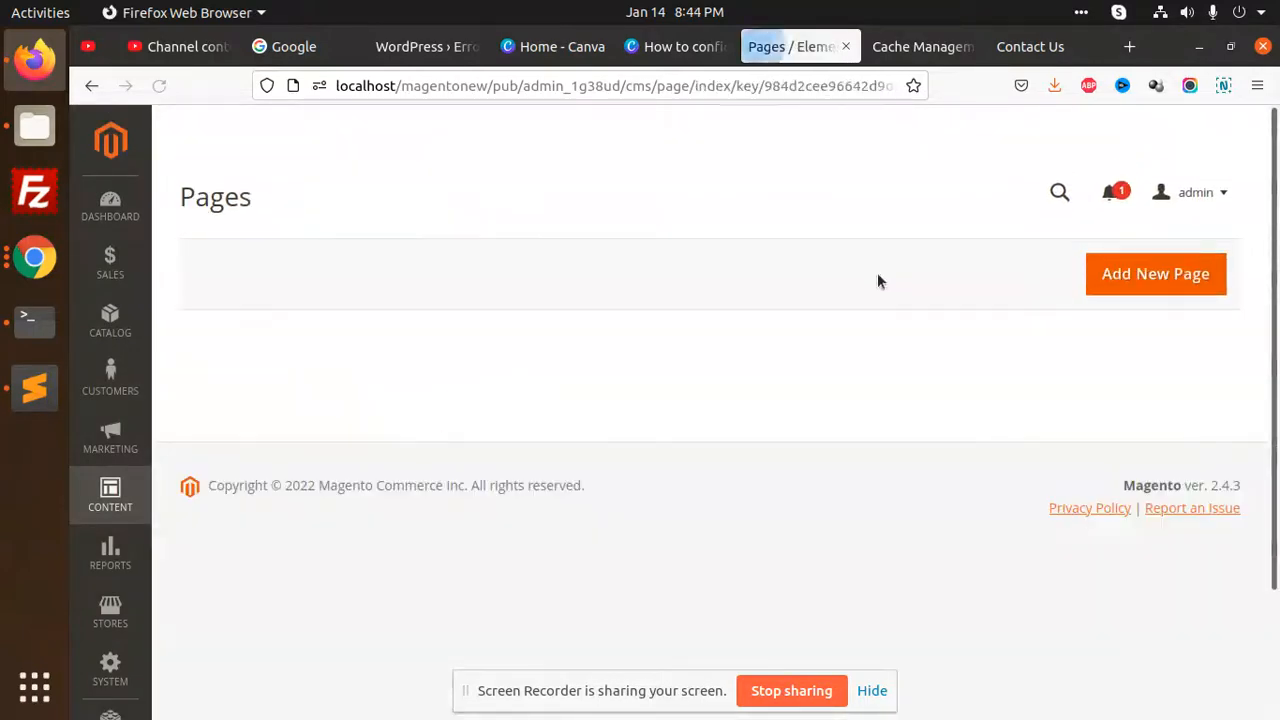
Look through the list of CMS pages for one that holds the Contact Us content
scroll(590, 450, "down", 1)
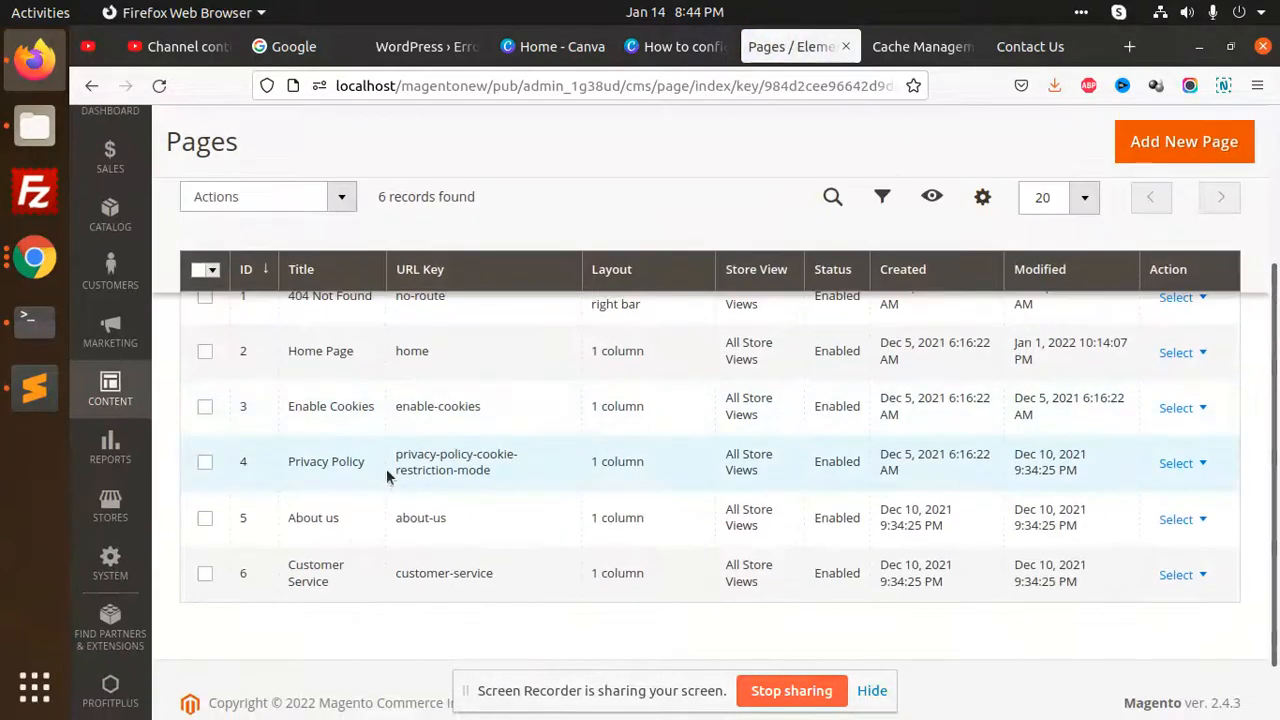
scroll(373, 456, "up", 1)
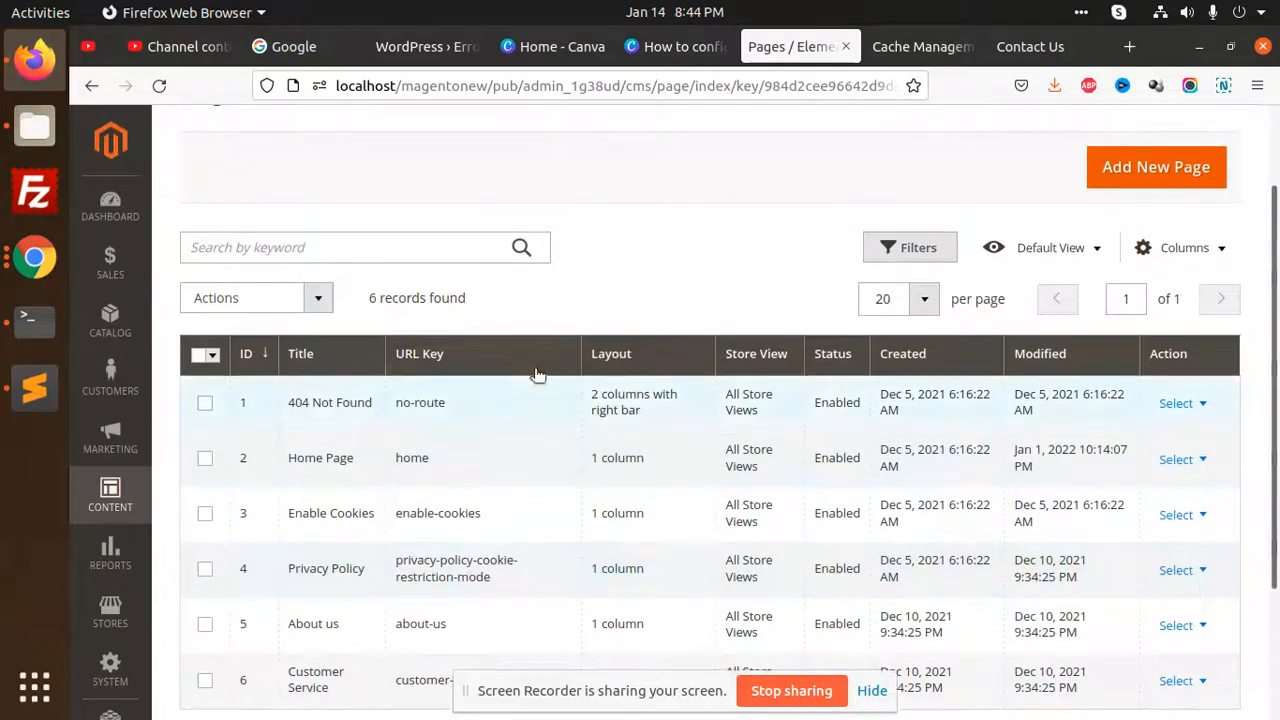
scroll(534, 371, "down", 1)
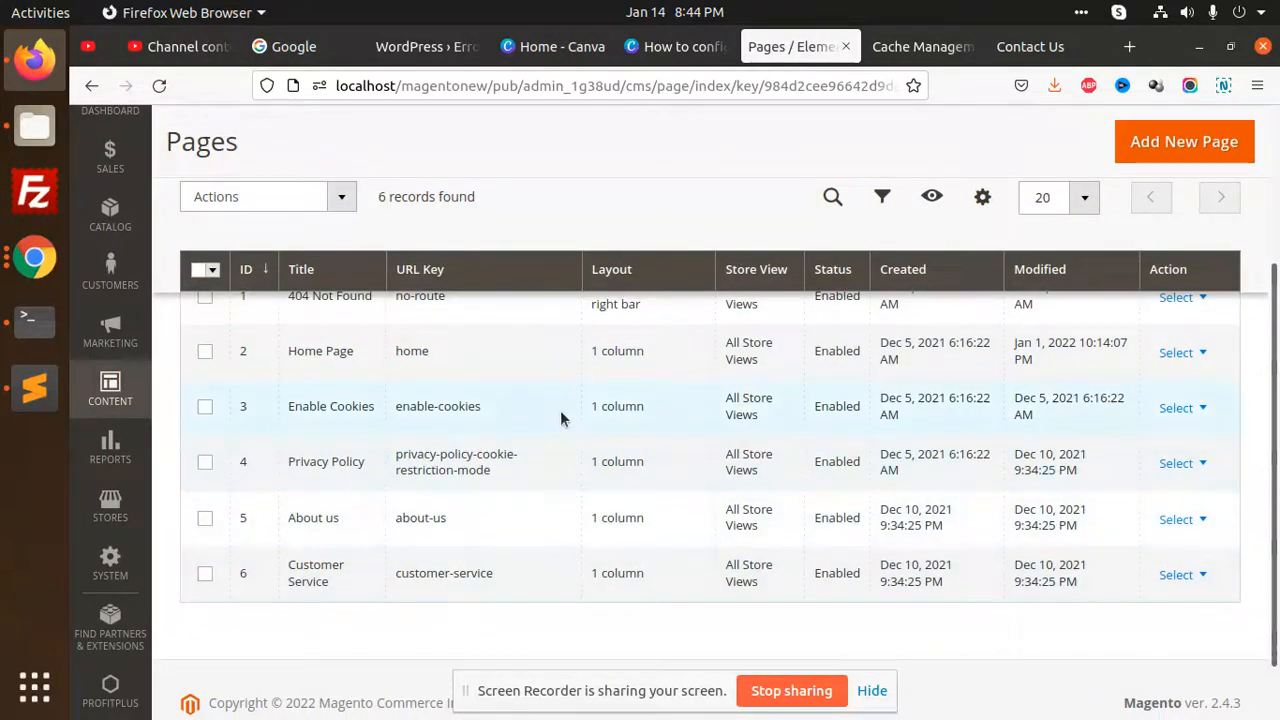
scroll(560, 410, "up", 2)
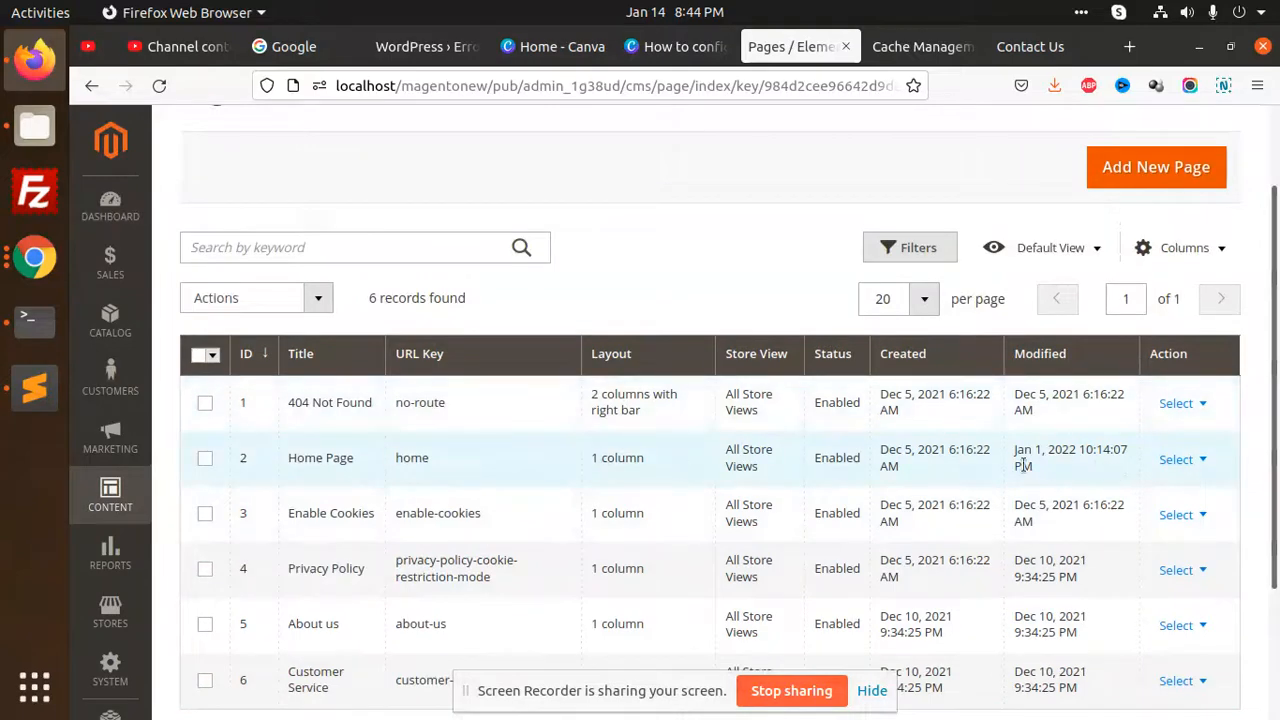
scroll(801, 518, "down", 2)
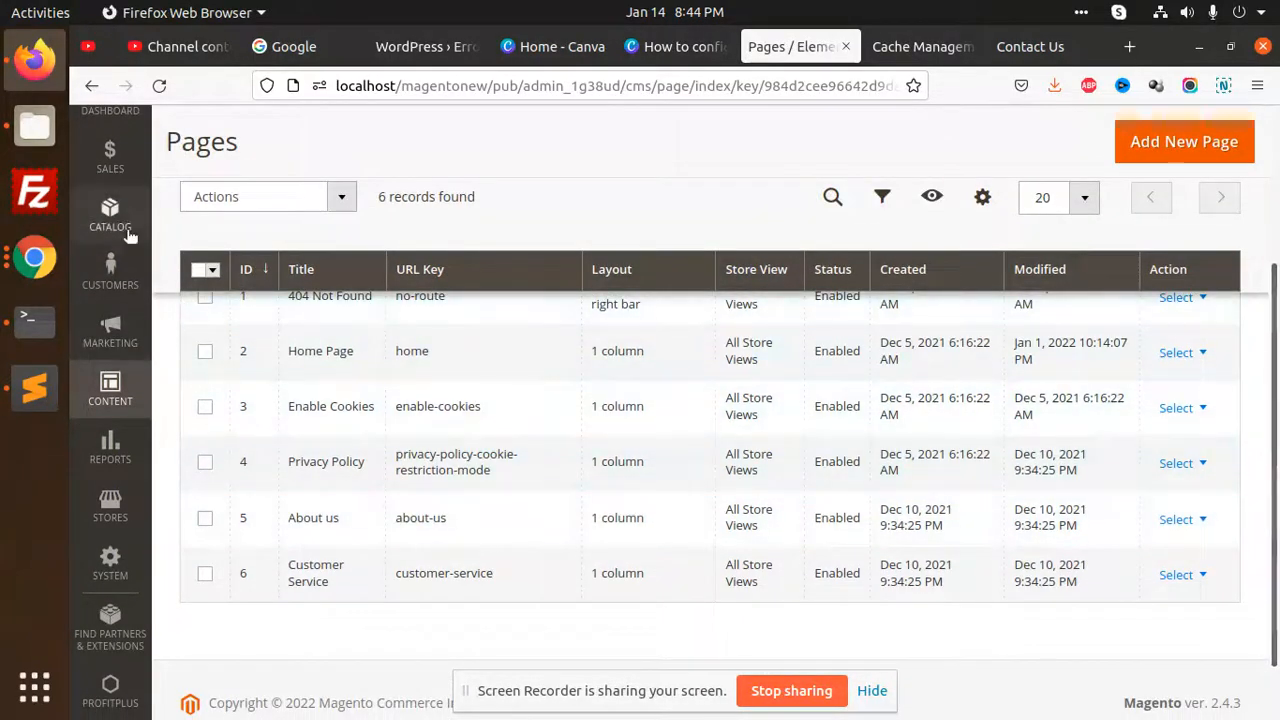
Open the store configuration in a new browser tab and show its General Contacts settings
left_click(110, 505)
middle_click(305, 182)
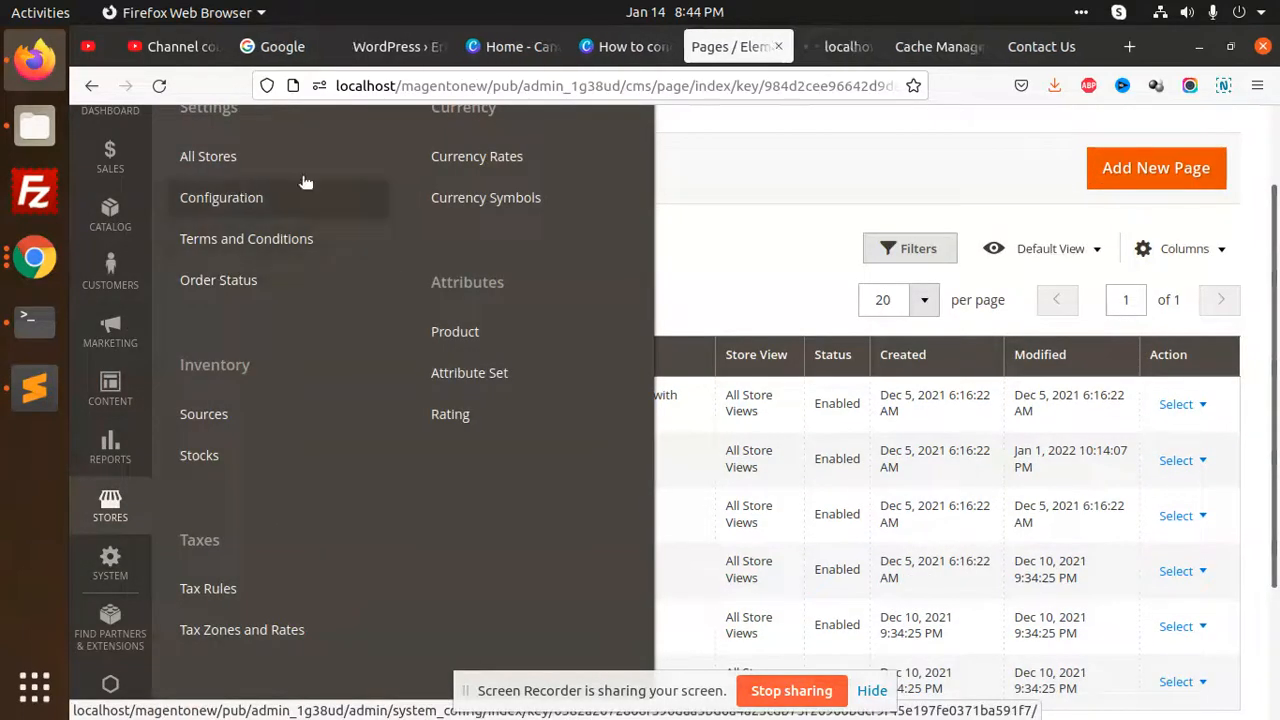
left_click(828, 46)
scroll(650, 370, "down", 4)
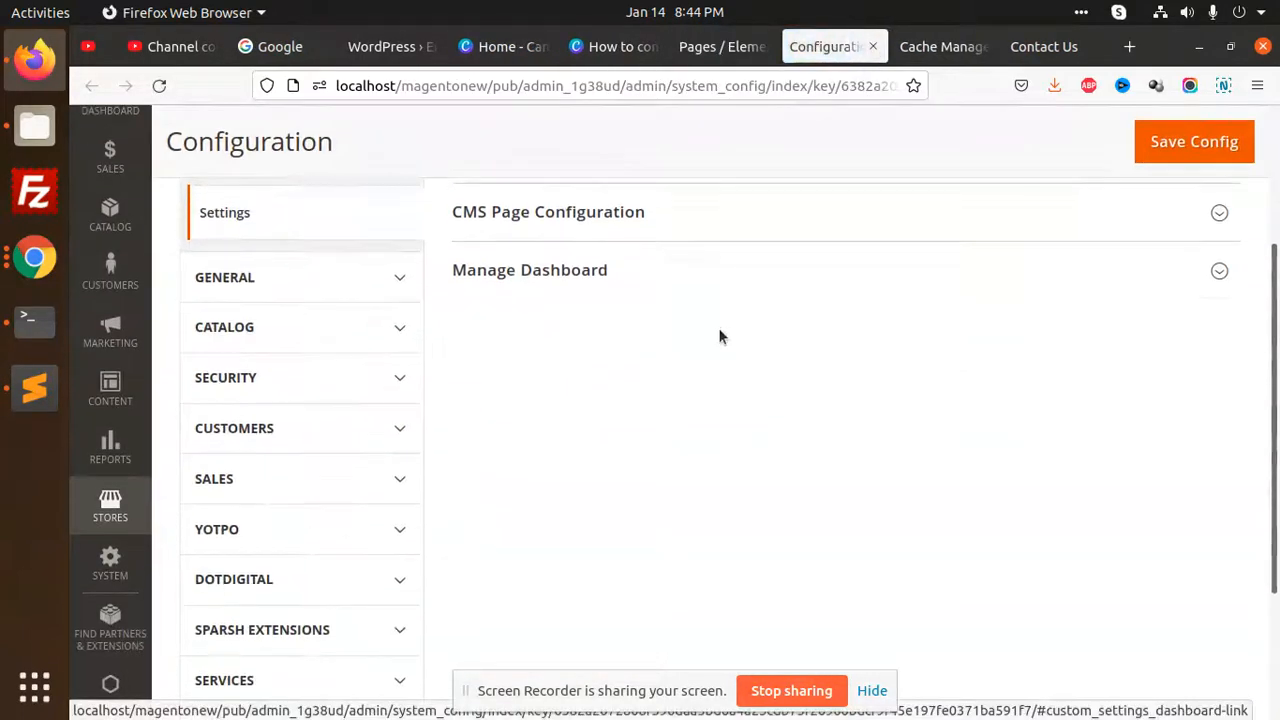
left_click(336, 289)
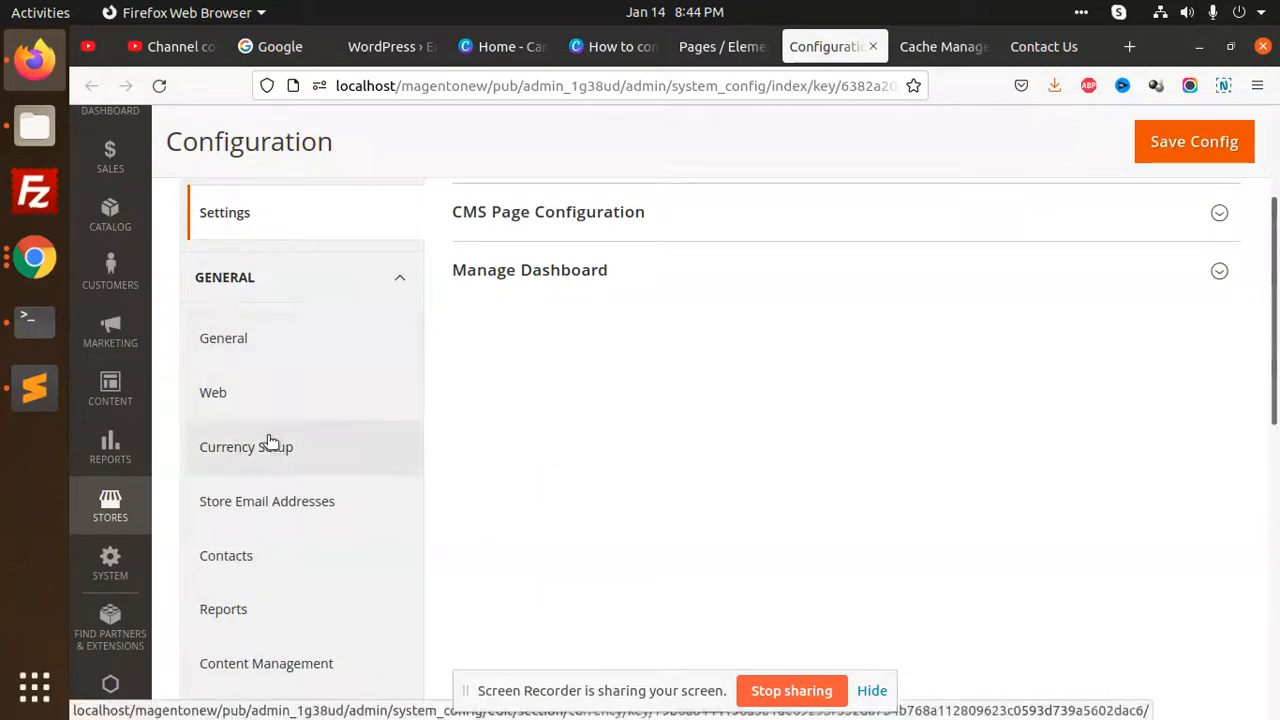
left_click(252, 550)
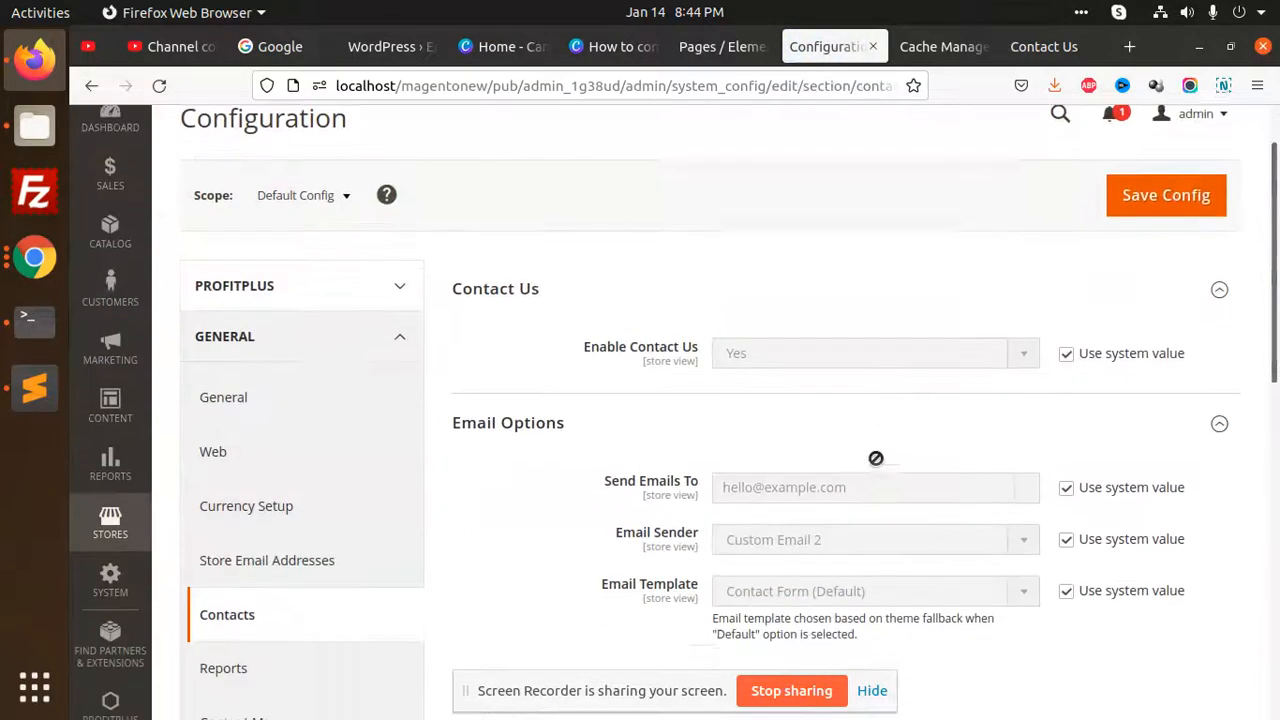
Examine the Contact Us and Email Options settings, and check the other configuration groups, including Customers, for contact page content
scroll(875, 458, "down", 1)
scroll(797, 513, "down", 3)
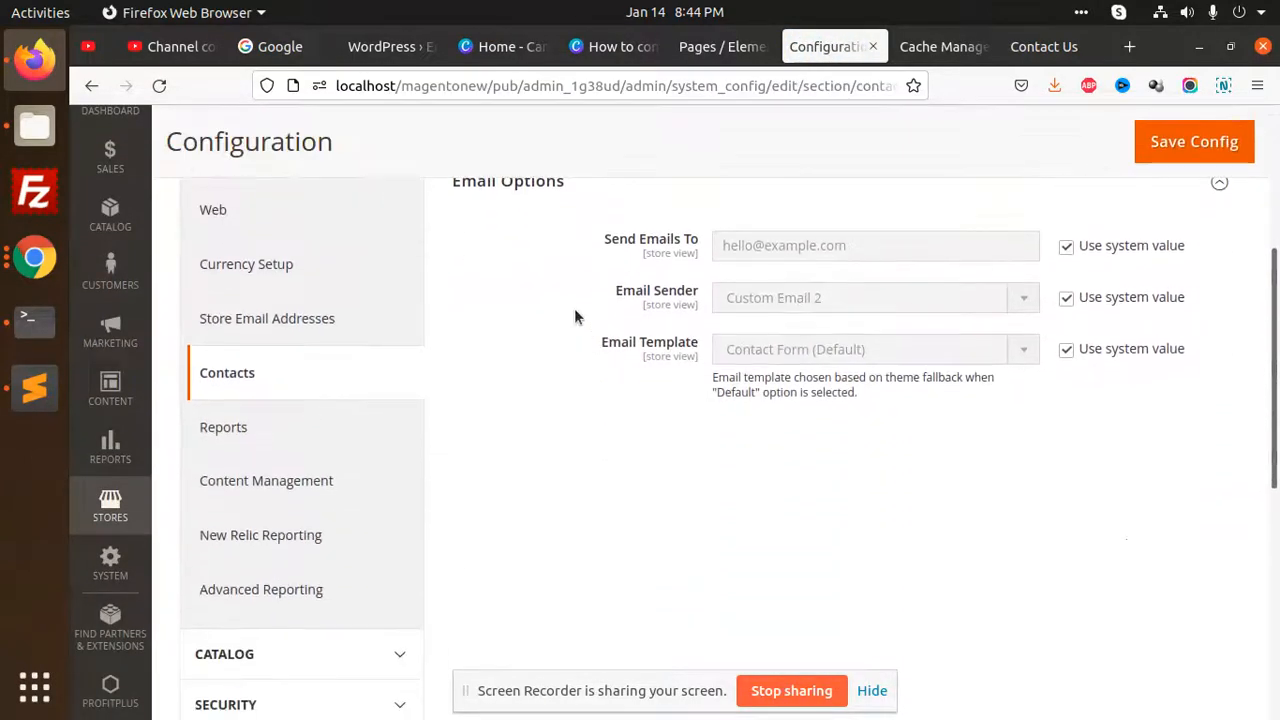
scroll(778, 323, "up", 3)
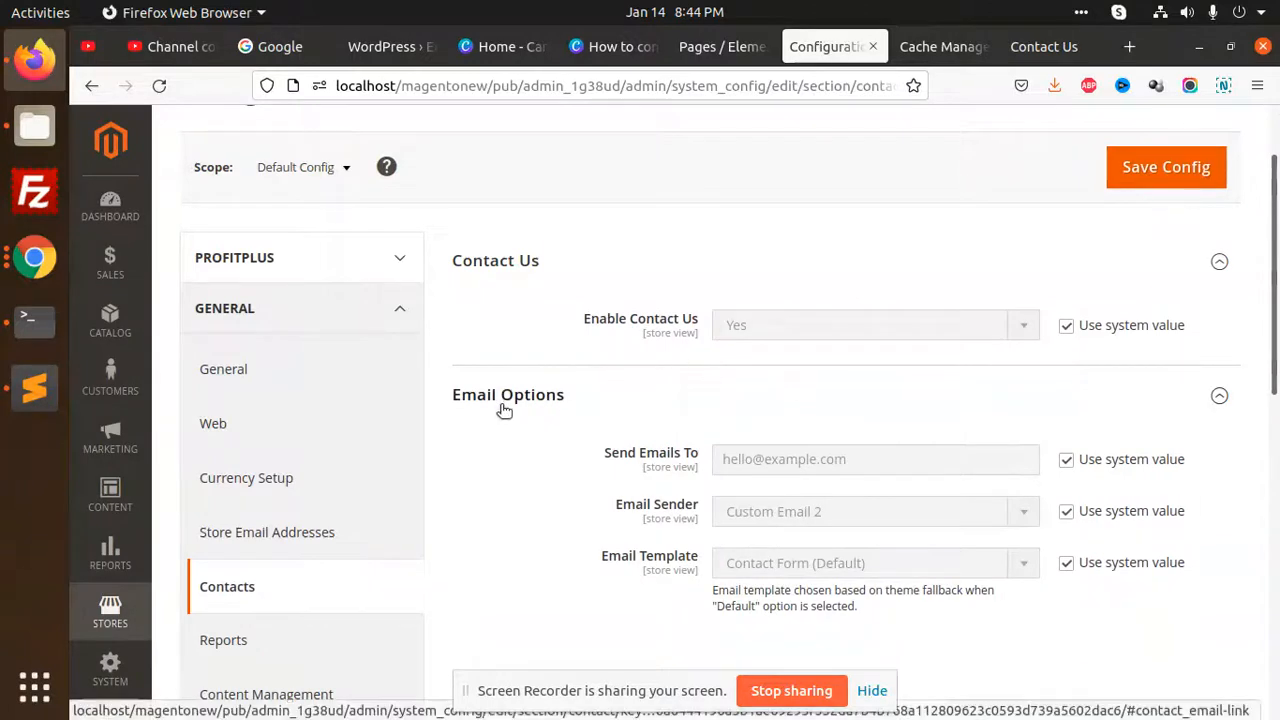
scroll(960, 570, "down", 1)
scroll(962, 574, "down", 5)
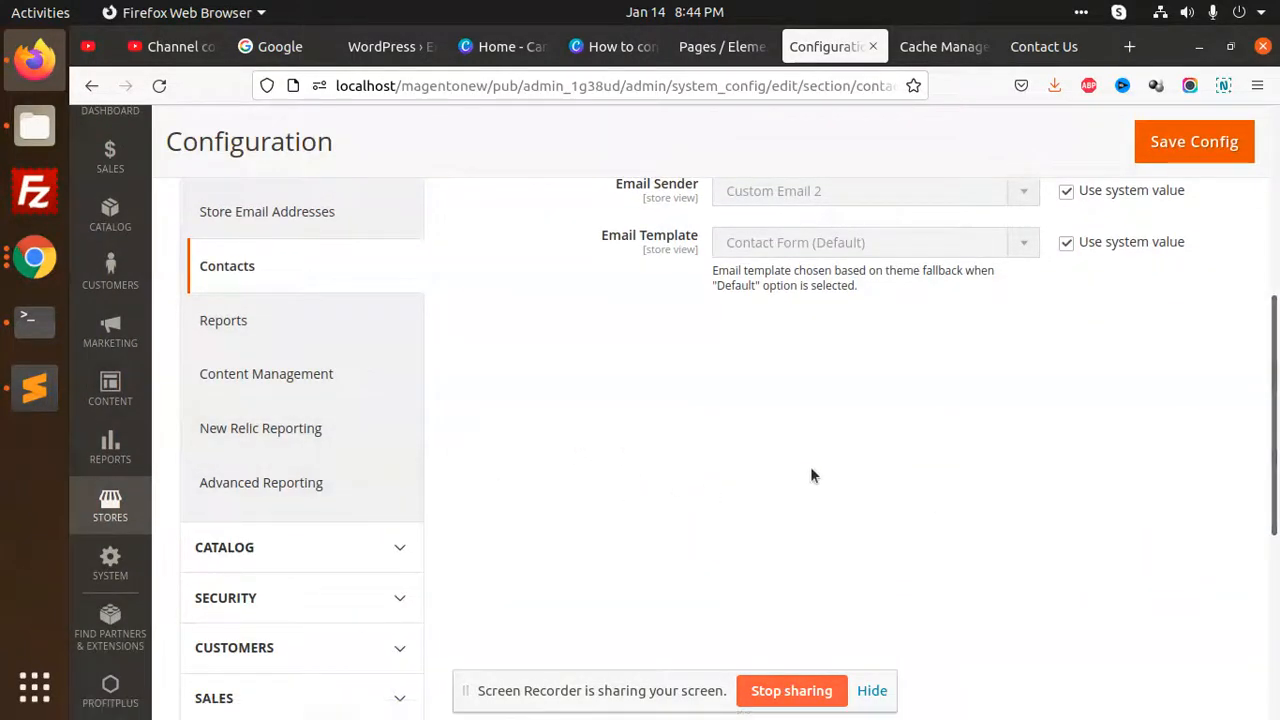
scroll(400, 455, "down", 4)
scroll(434, 443, "up", 5)
scroll(800, 382, "down", 2)
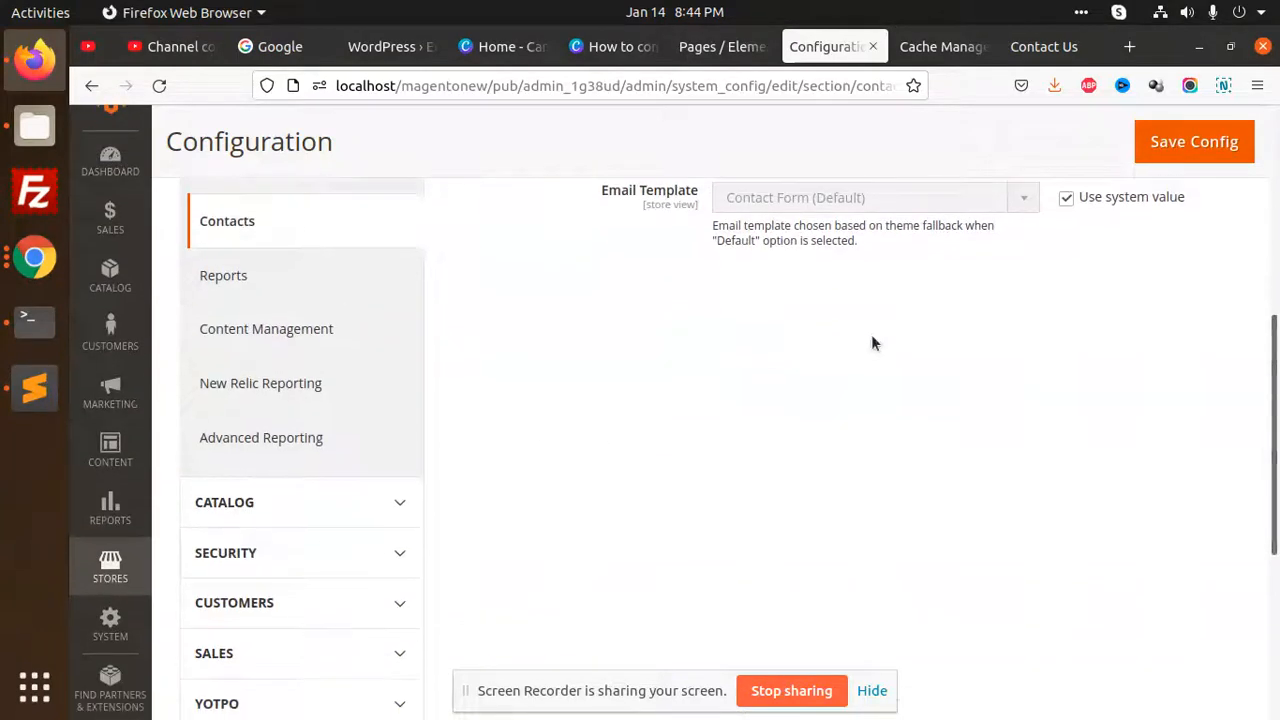
scroll(911, 298, "down", 2)
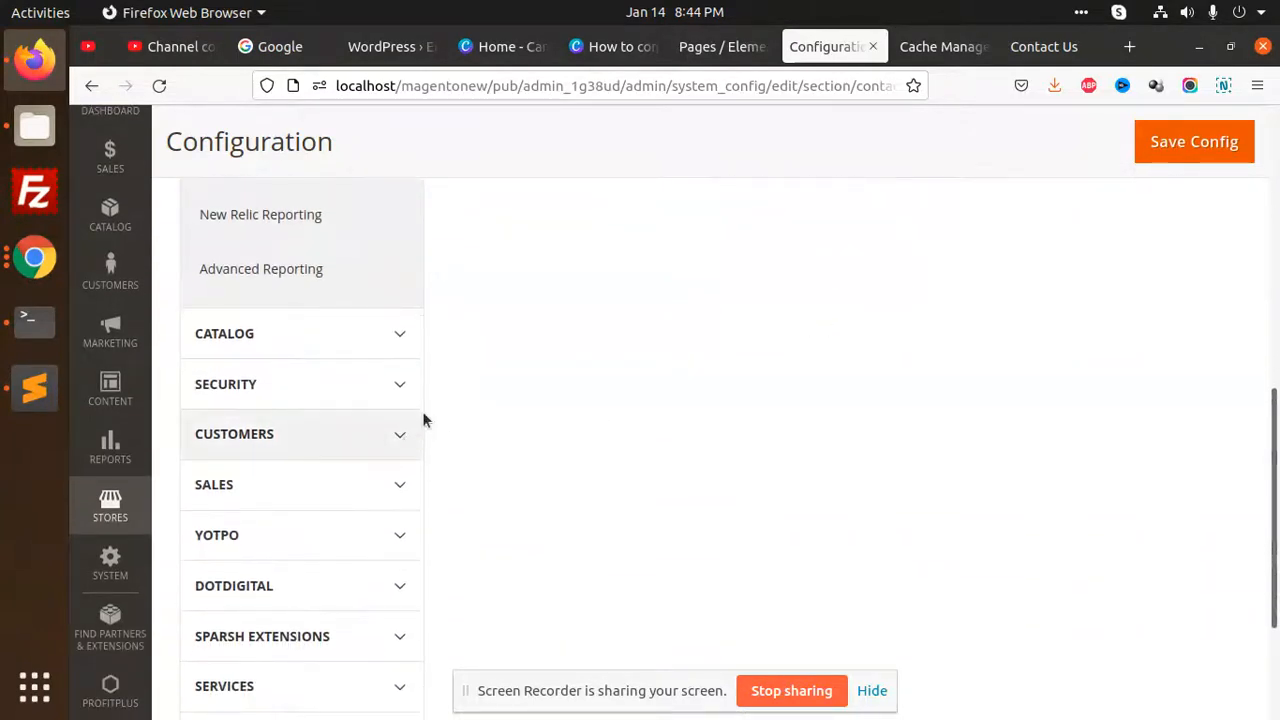
scroll(386, 438, "down", 4)
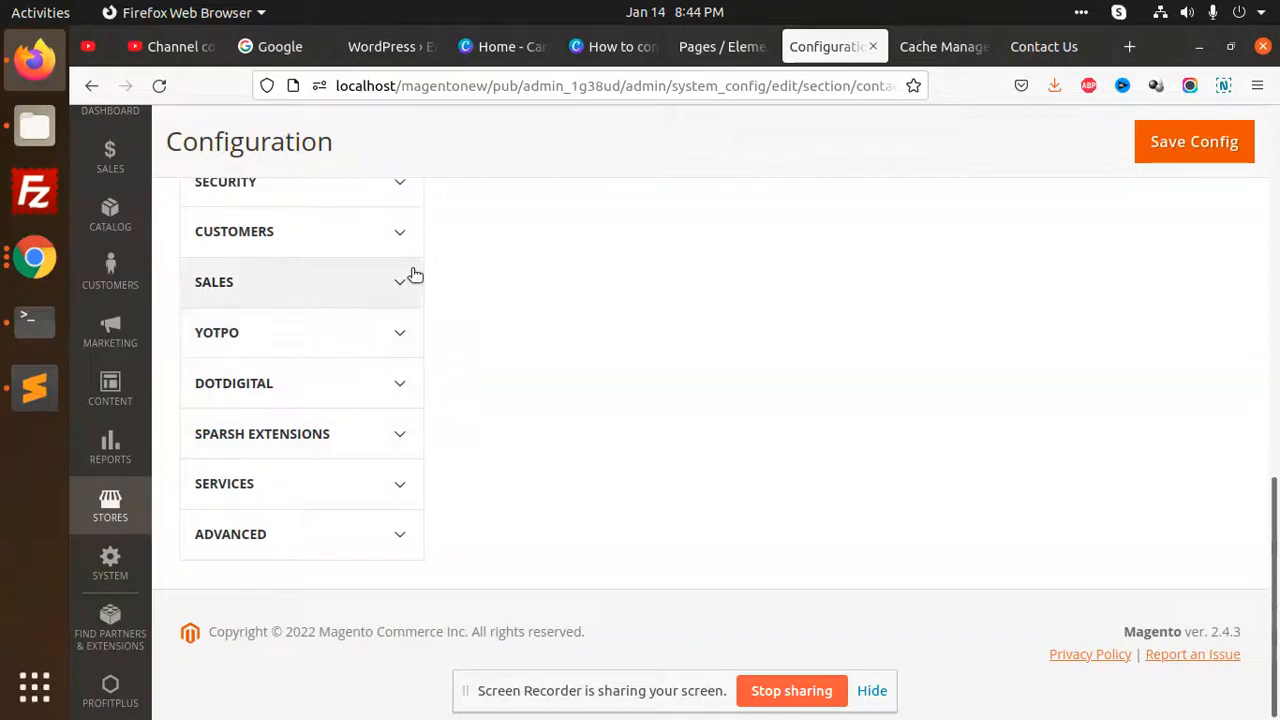
left_click(405, 234)
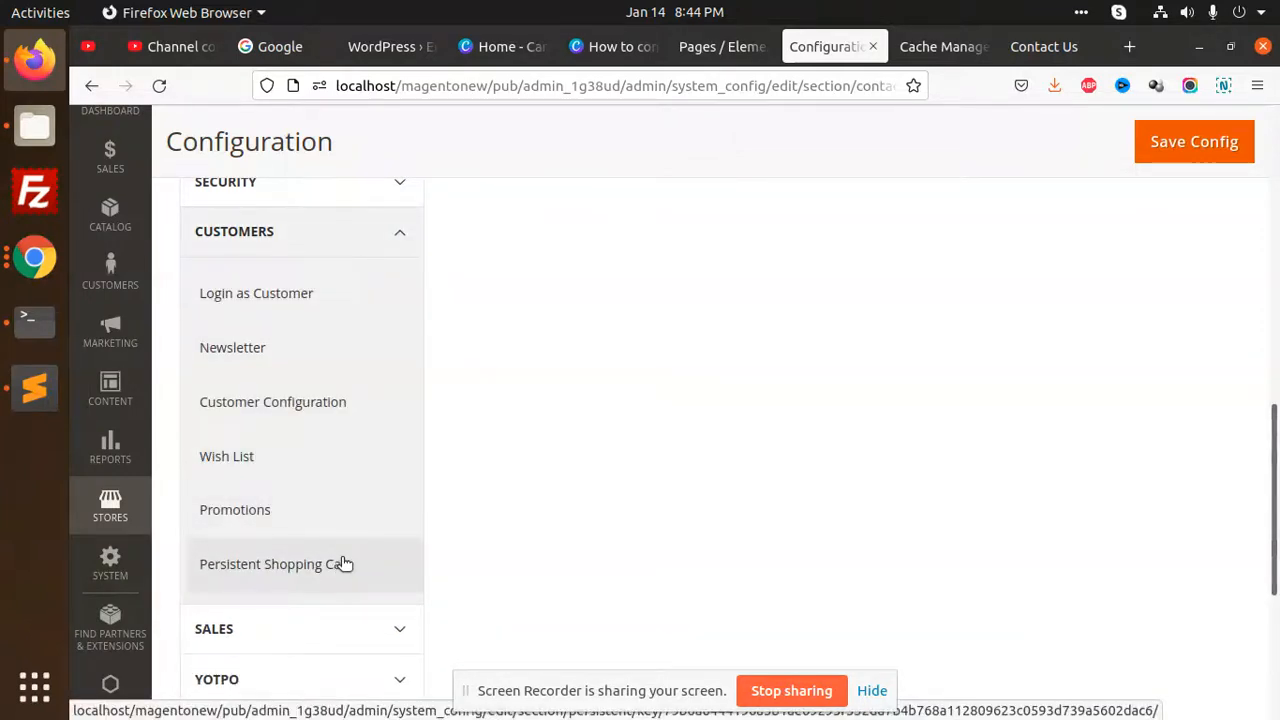
scroll(342, 560, "up", 8)
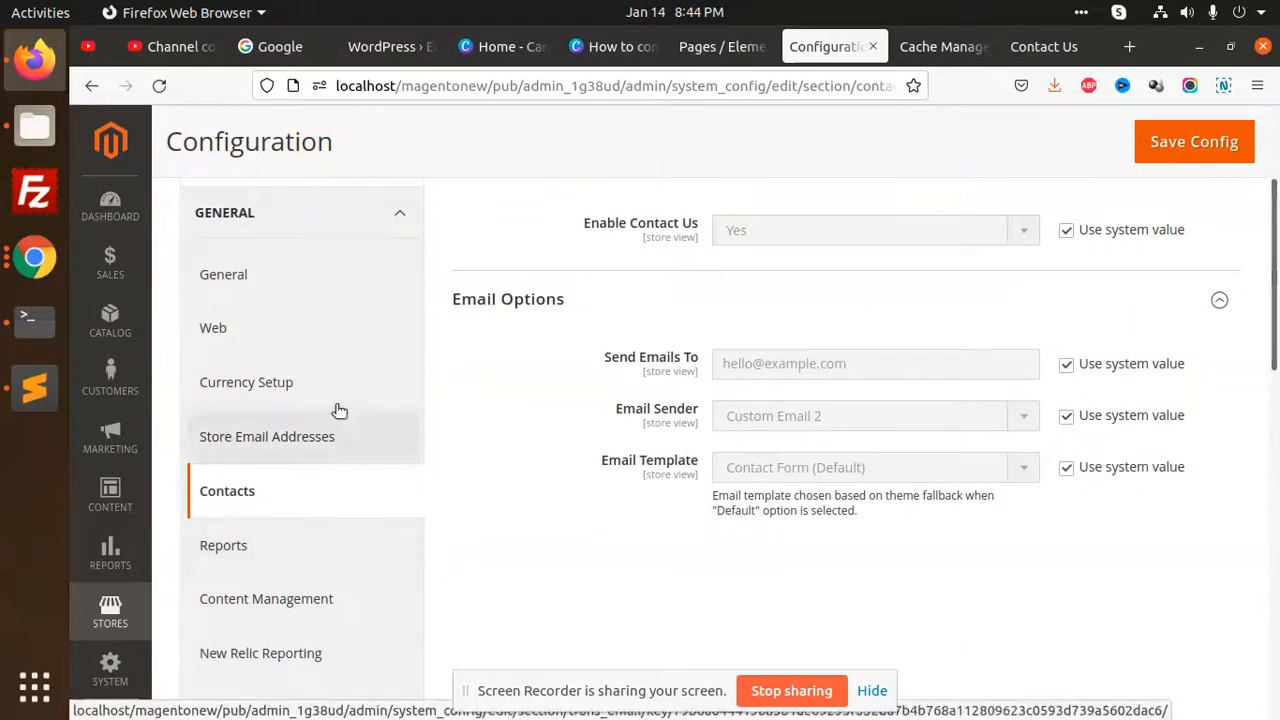
Open the General Web settings and check the Default Pages section for contact page options
left_click(326, 327)
scroll(687, 438, "down", 15)
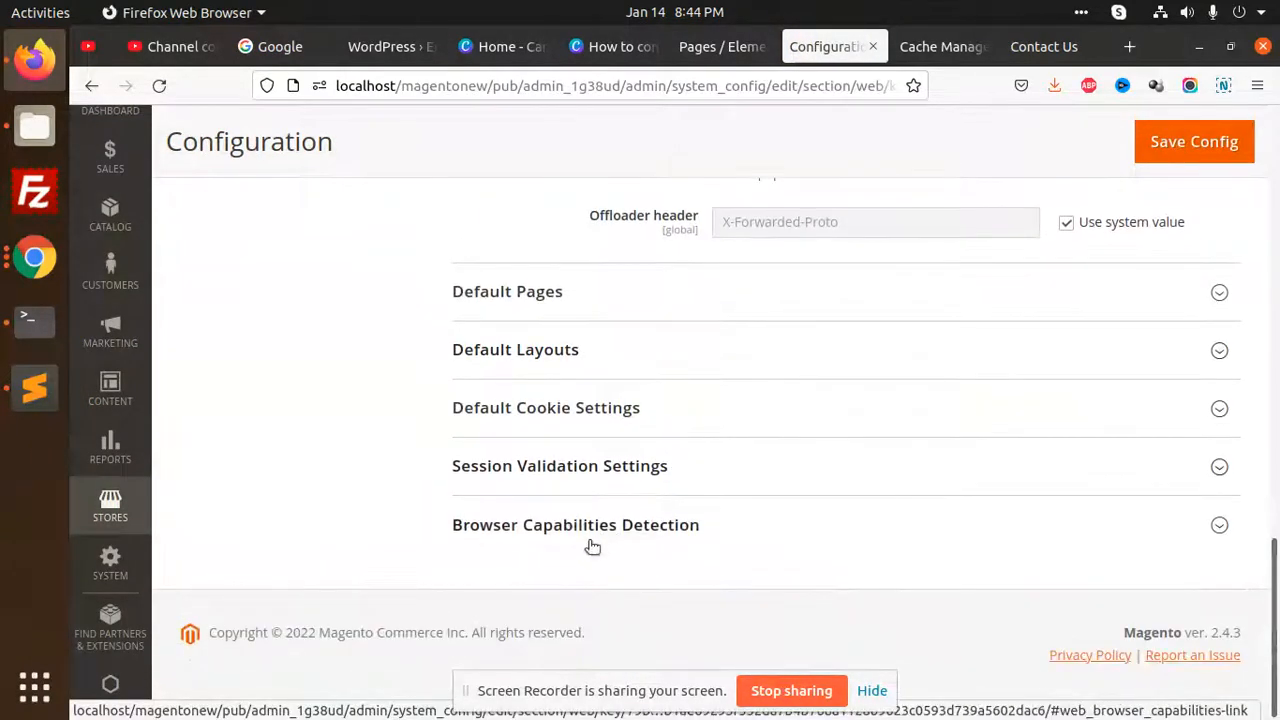
left_click(603, 298)
scroll(470, 417, "up", 15)
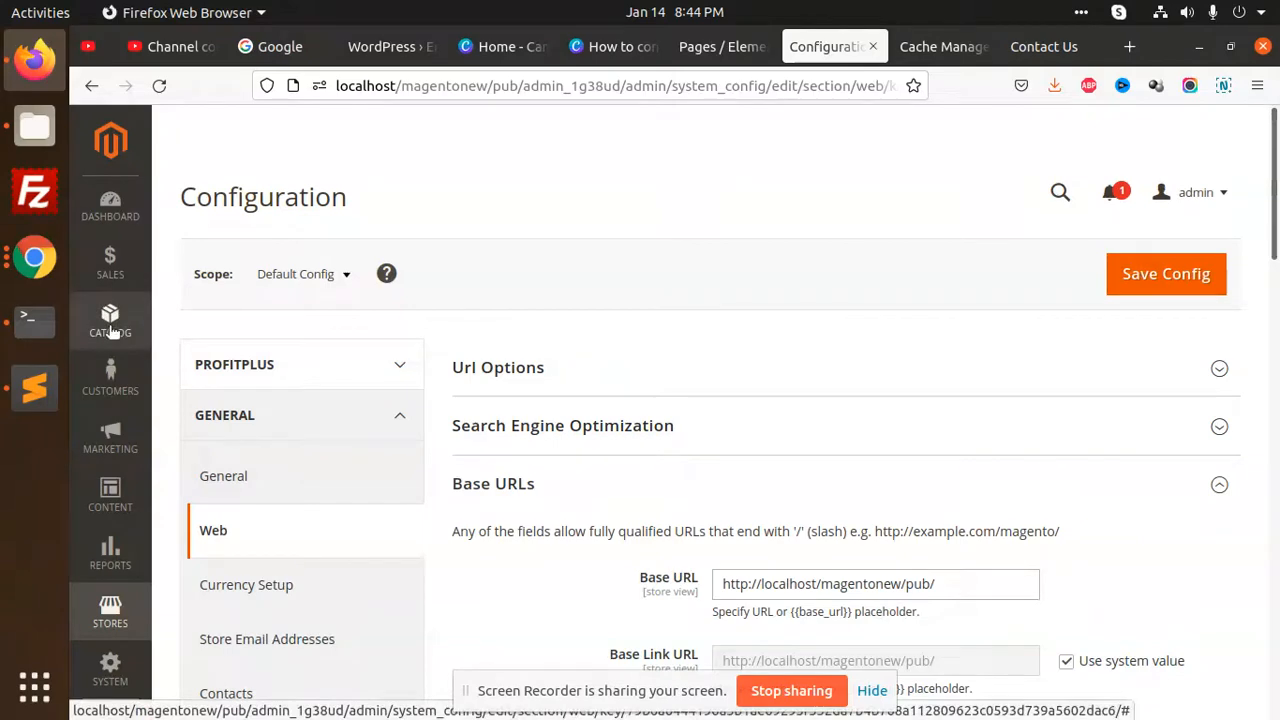
Return to the storefront Contact Us page and review its heading and intro text
left_click(944, 46)
left_click(1043, 46)
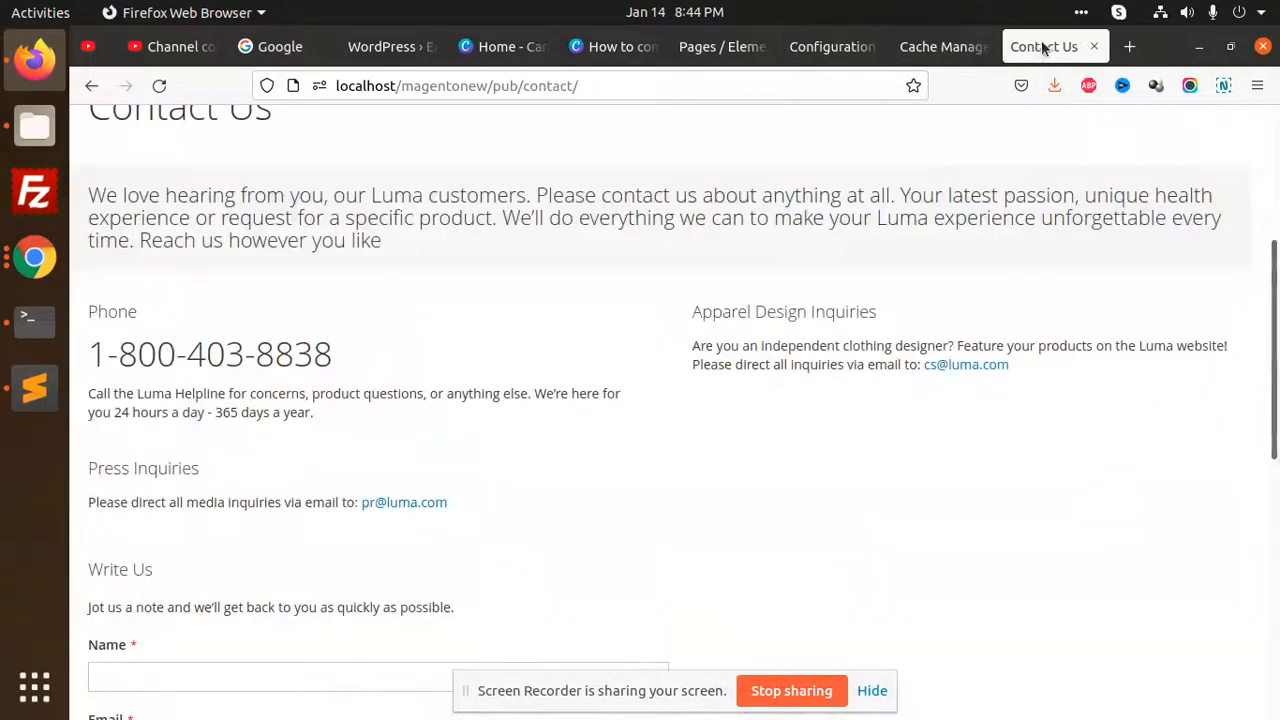
scroll(219, 232, "up", 2)
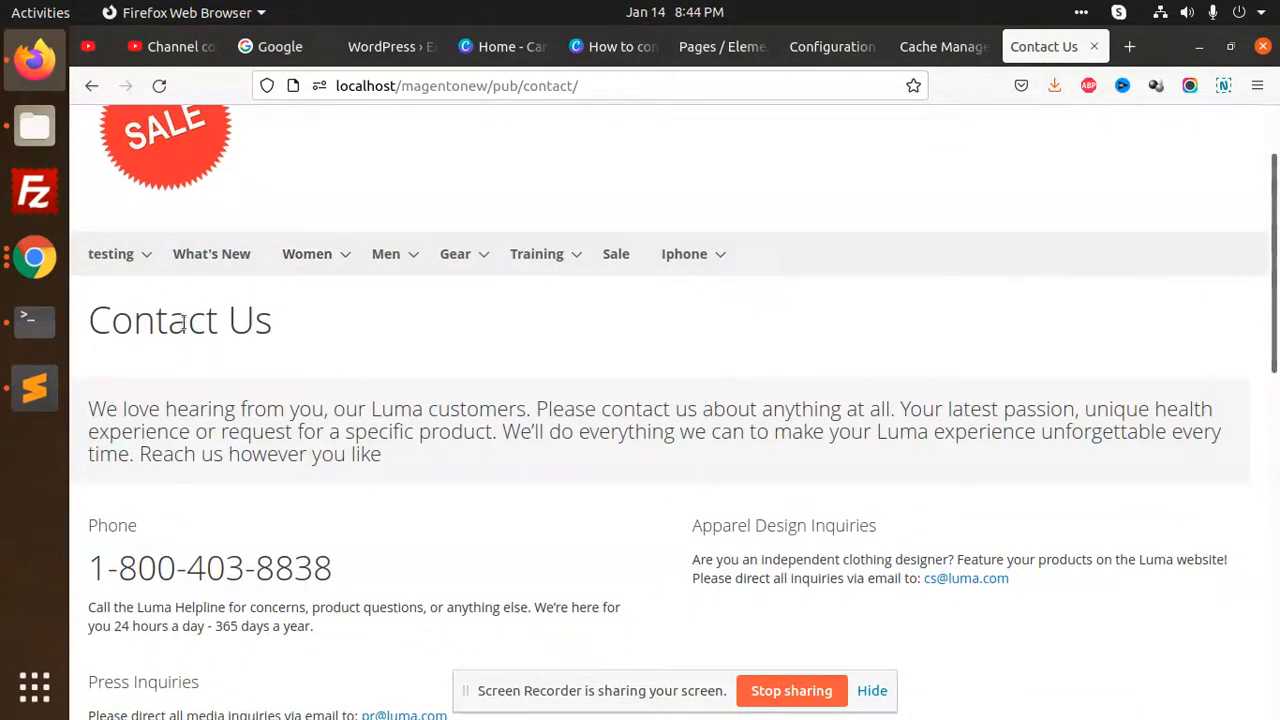
Open the Contact us info block for editing from the admin's list of CMS blocks
left_click(926, 50)
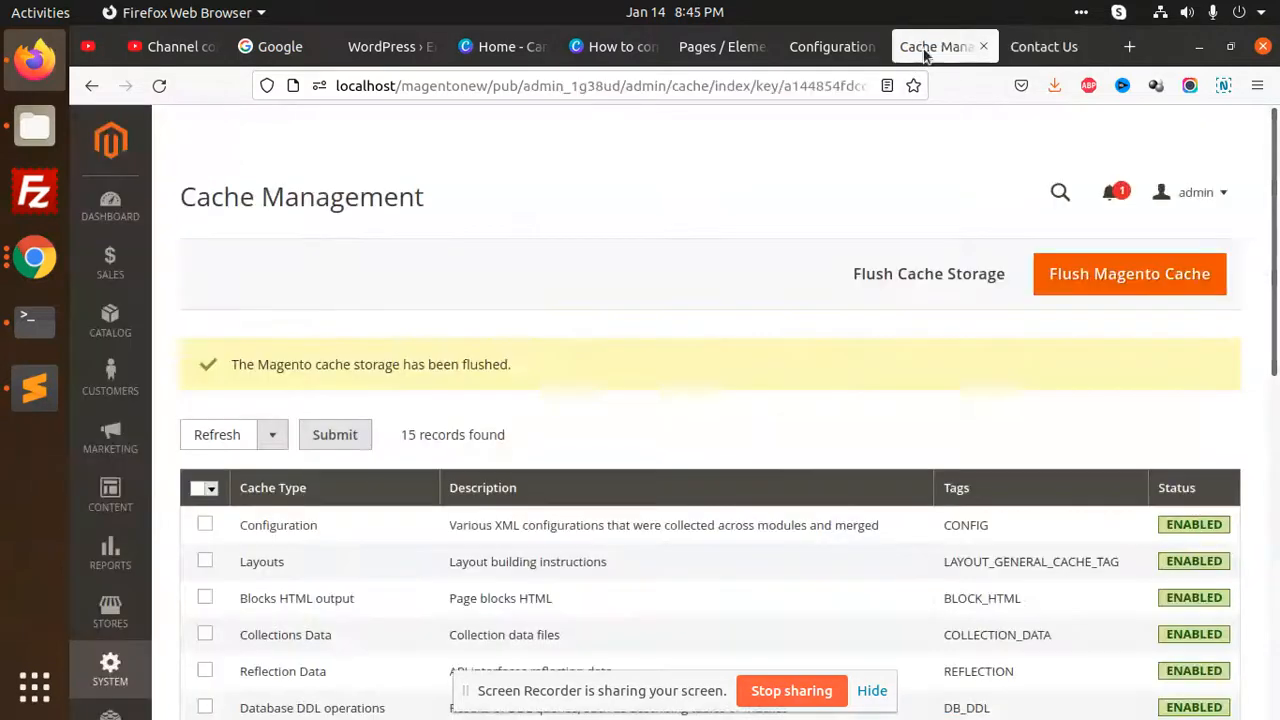
left_click(110, 495)
left_click(297, 318)
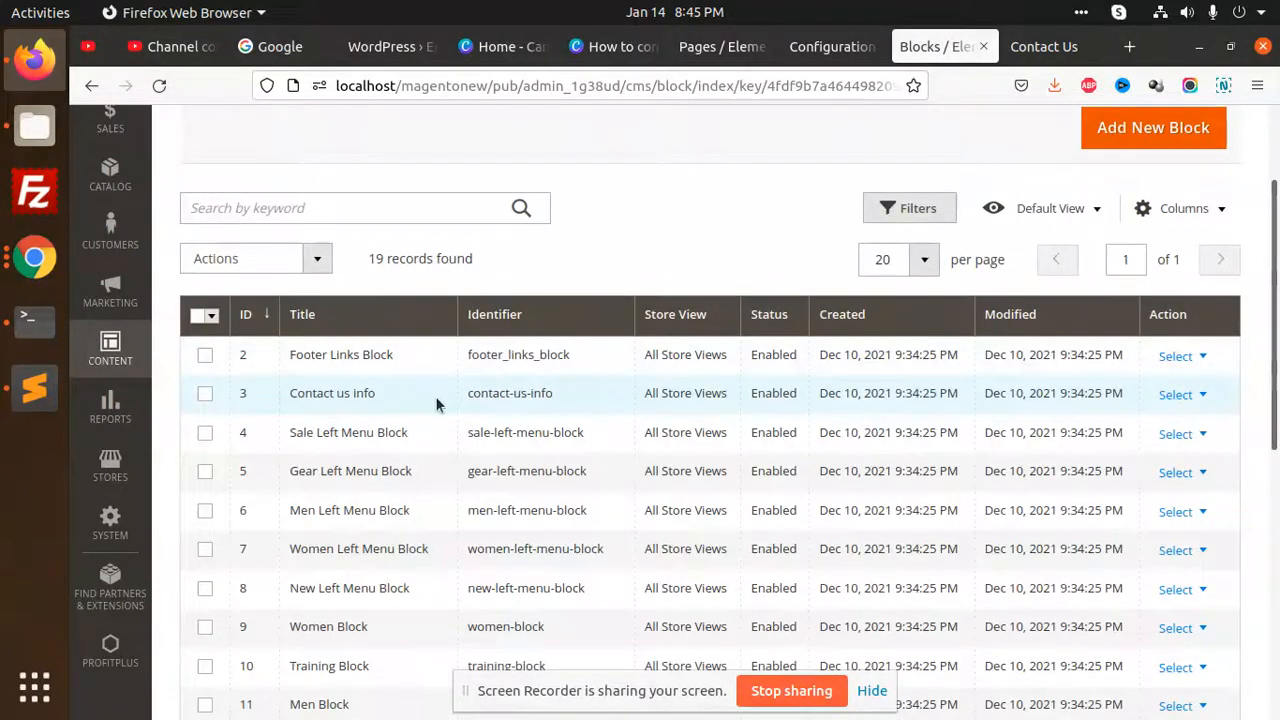
left_click(1190, 395)
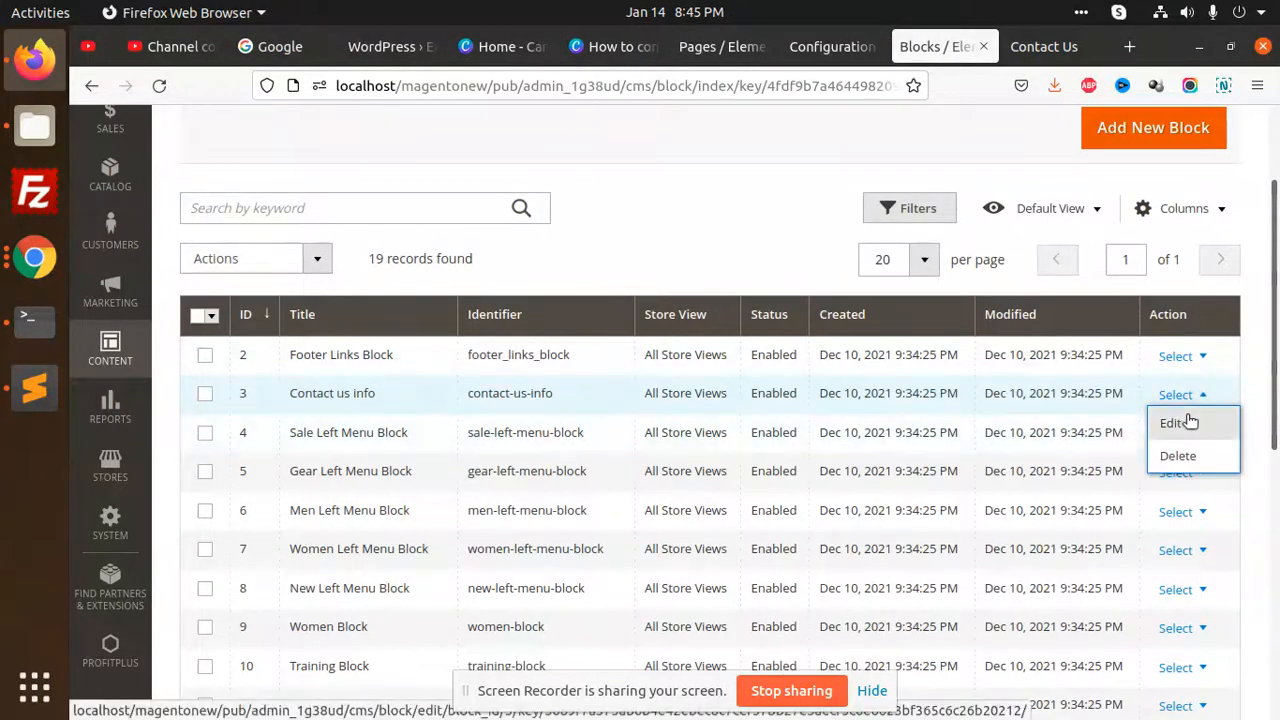
left_click(1180, 419)
Open the block's content in Page Builder and bring up the settings of its HTML Code element
scroll(698, 360, "down", 5)
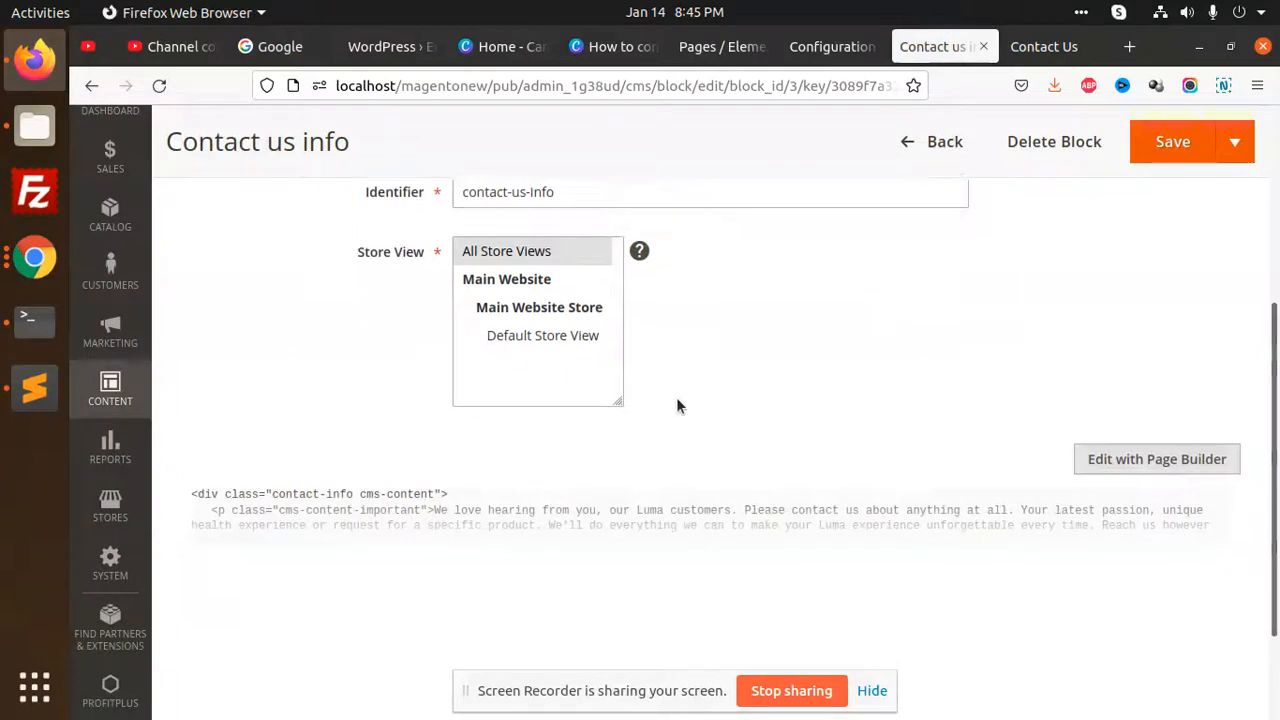
left_click(1152, 333)
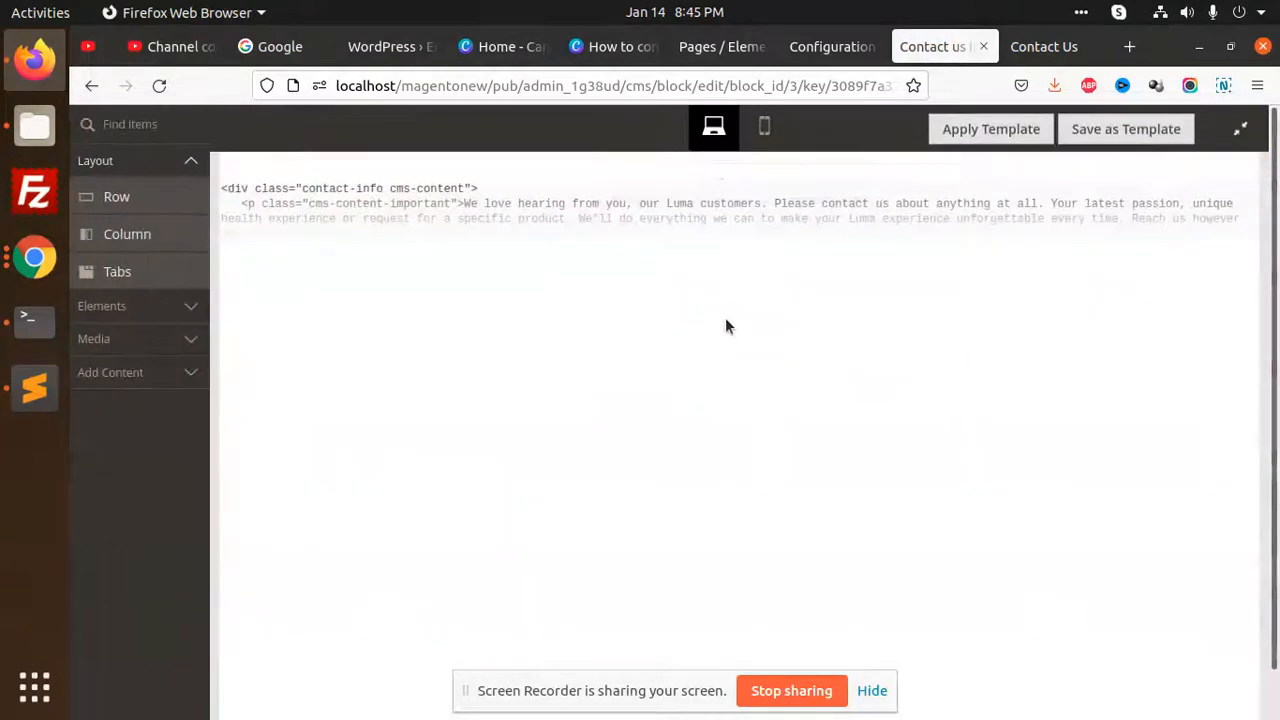
mouse_move(625, 210)
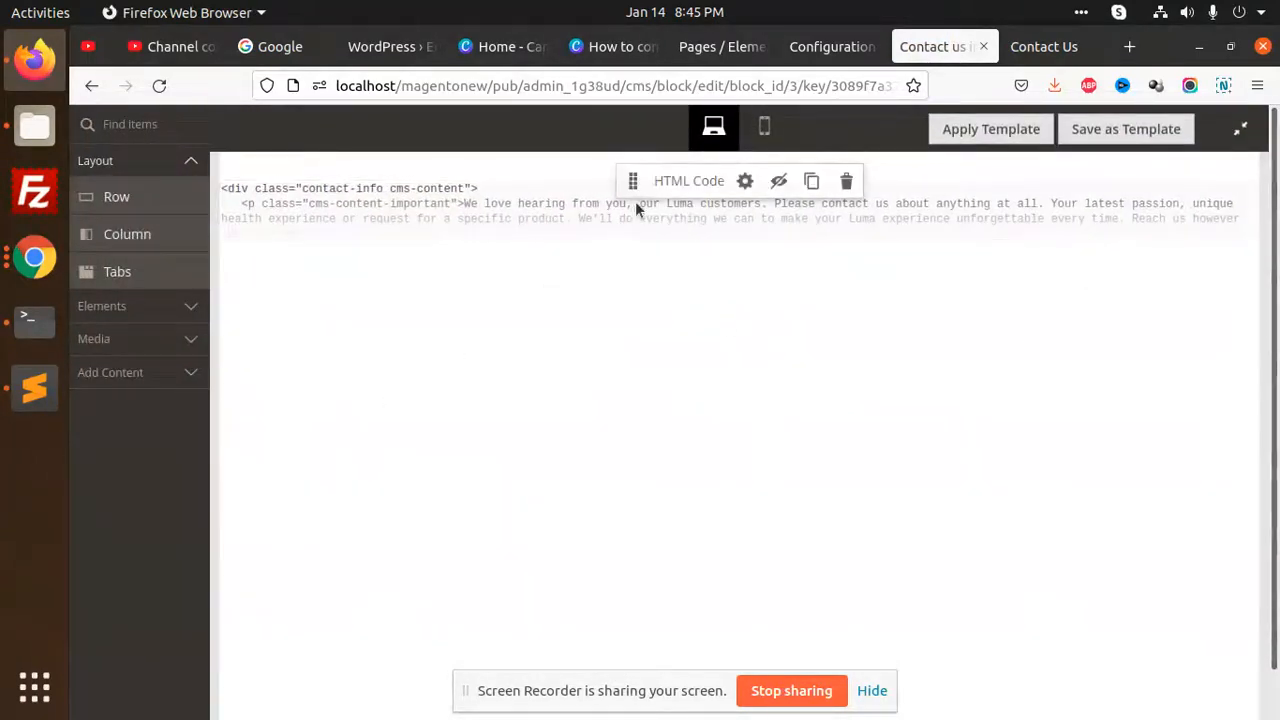
left_click(745, 181)
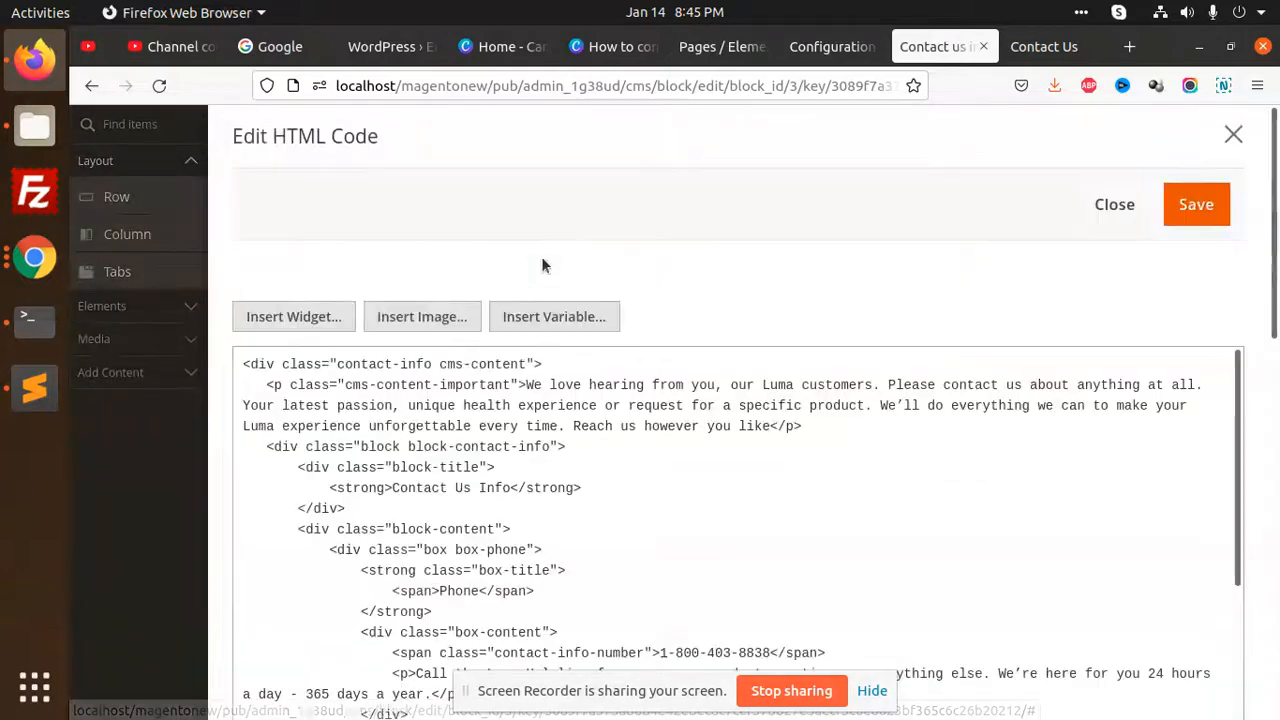
Examine the block's HTML markup, covering the Contact Us Info title and the phone, apparel design inquiries and press inquiries sections
scroll(532, 355, "down", 3)
left_click(379, 244)
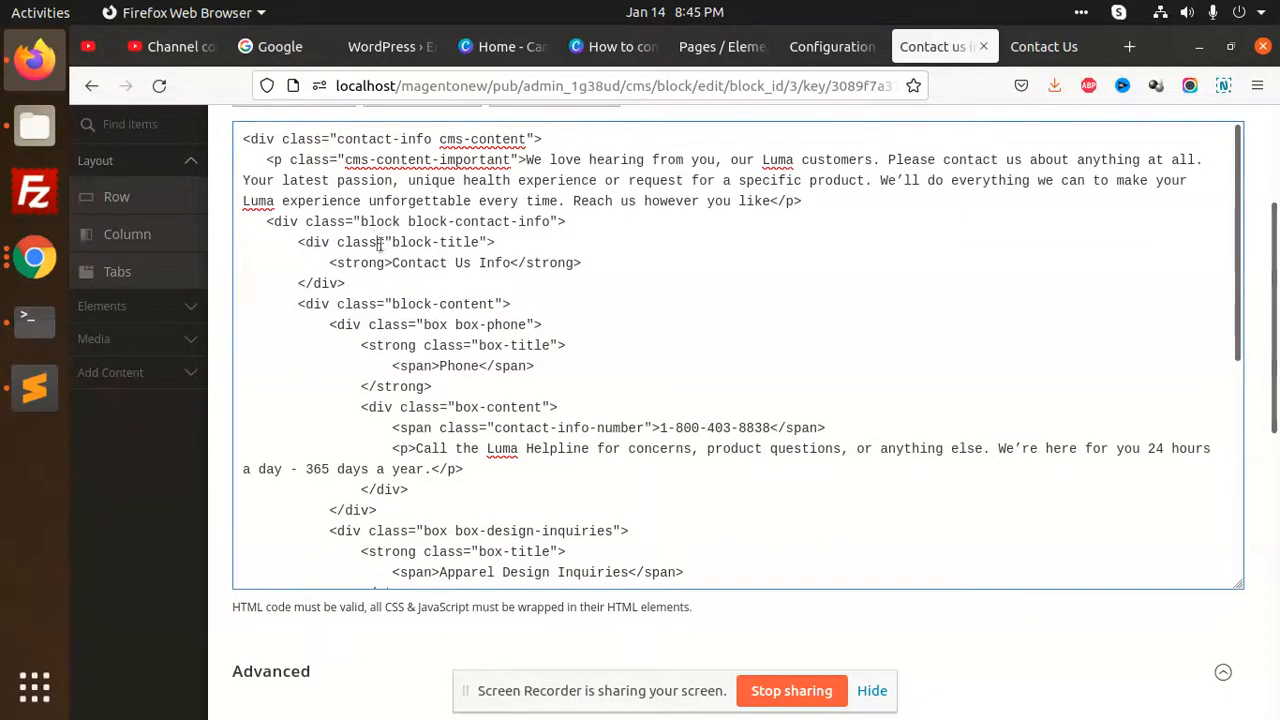
left_click_drag(400, 258, 500, 263)
left_click(495, 342)
left_click_drag(447, 448, 834, 450)
scroll(451, 219, "down", 6)
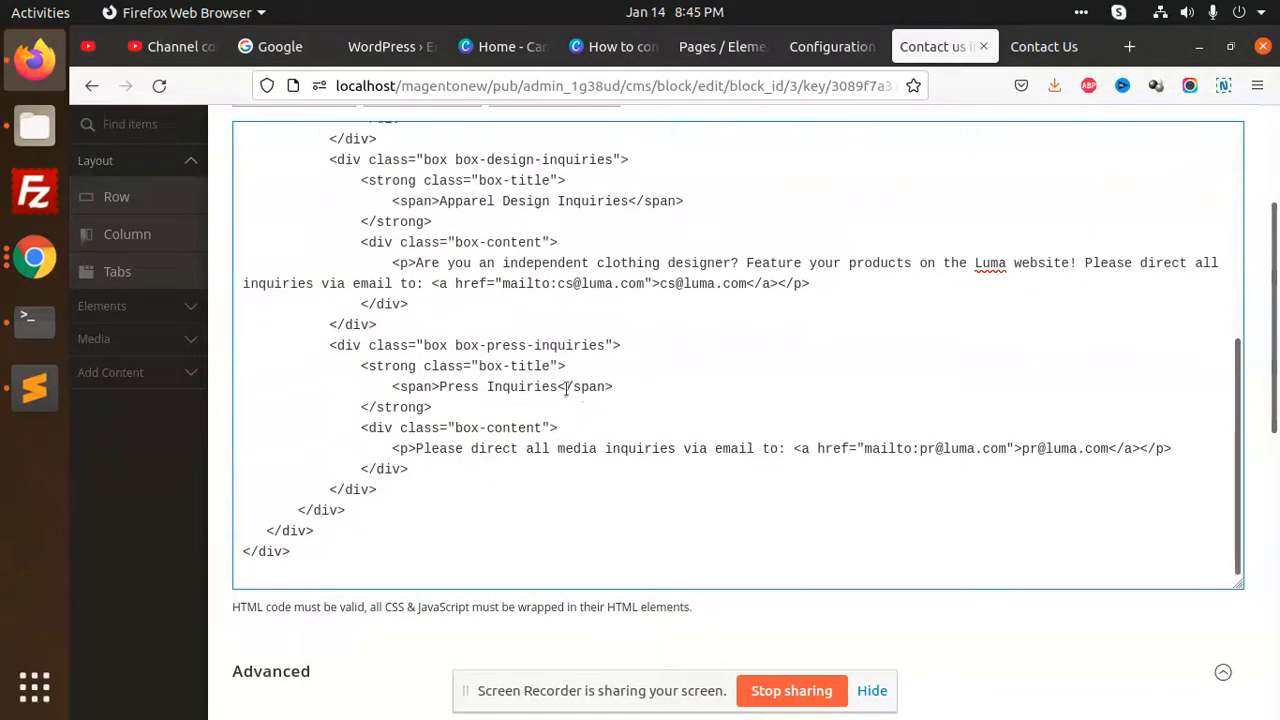
left_click_drag(446, 201, 655, 343)
left_click_drag(437, 396, 585, 404)
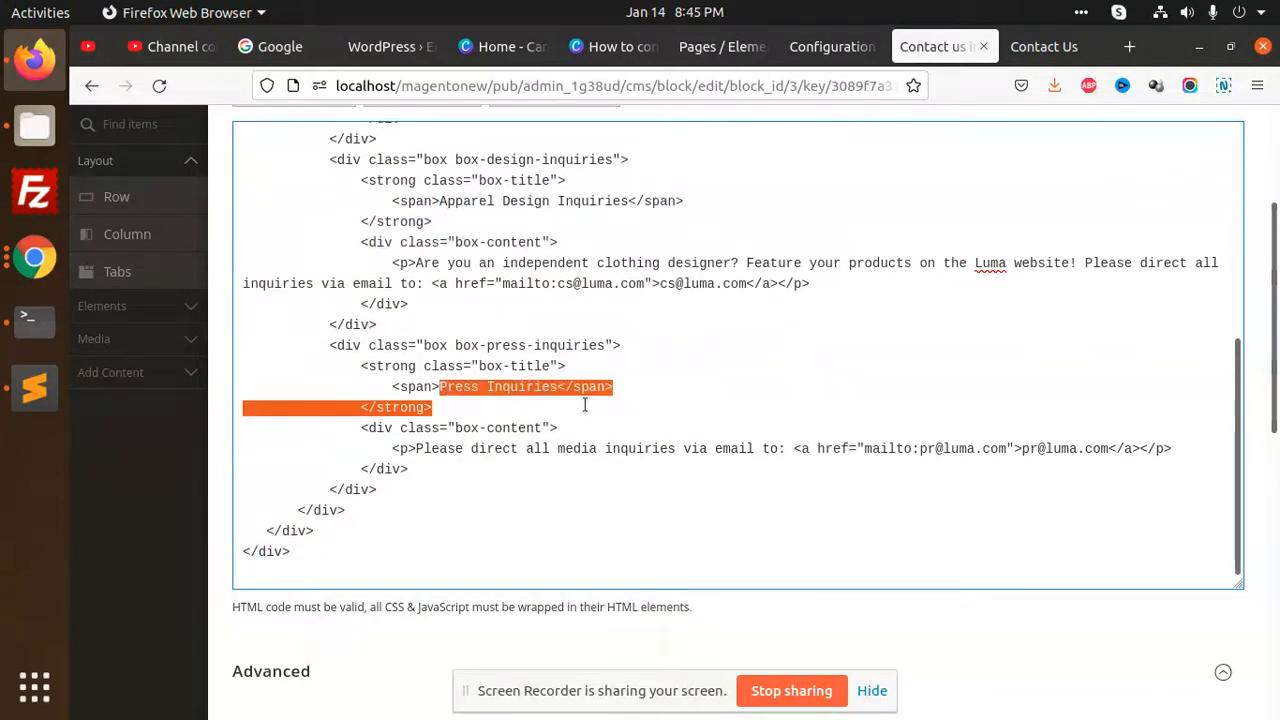
Compare the Press Inquiries section on the storefront Contact Us page with the matching markup in the HTML Code element
left_click(1044, 46)
scroll(351, 491, "down", 3)
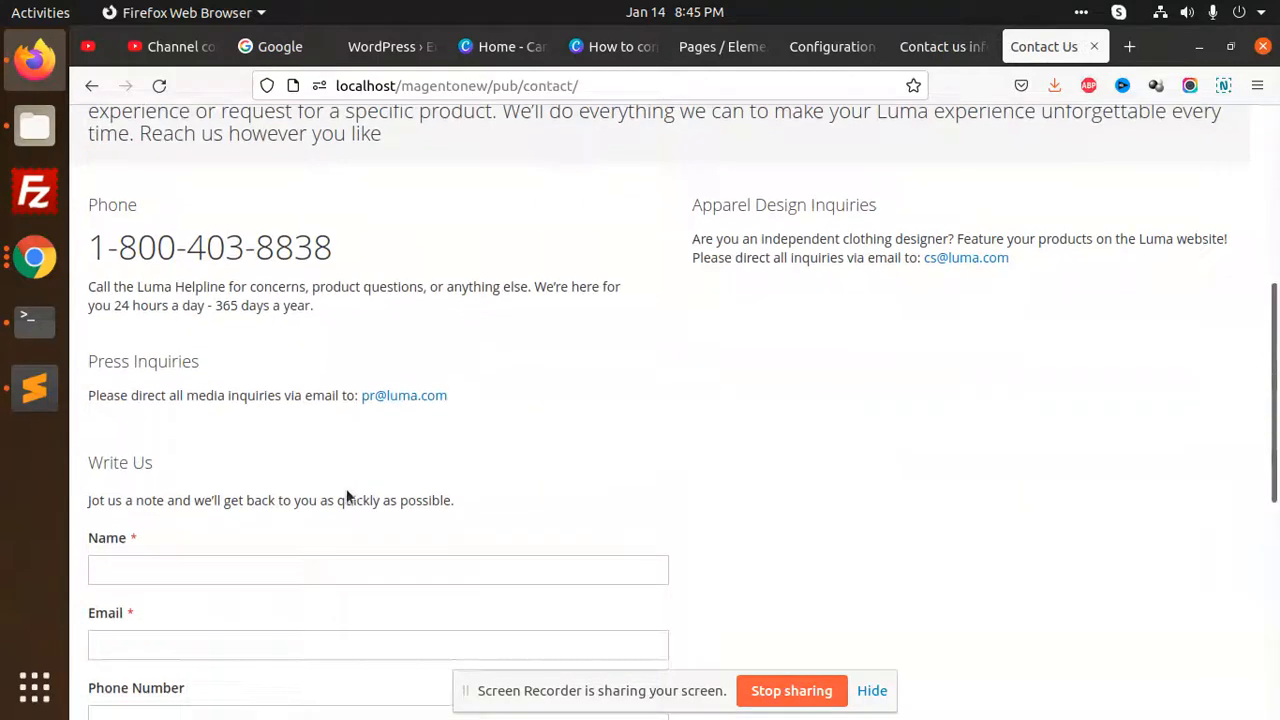
double_click(137, 366)
left_click(940, 46)
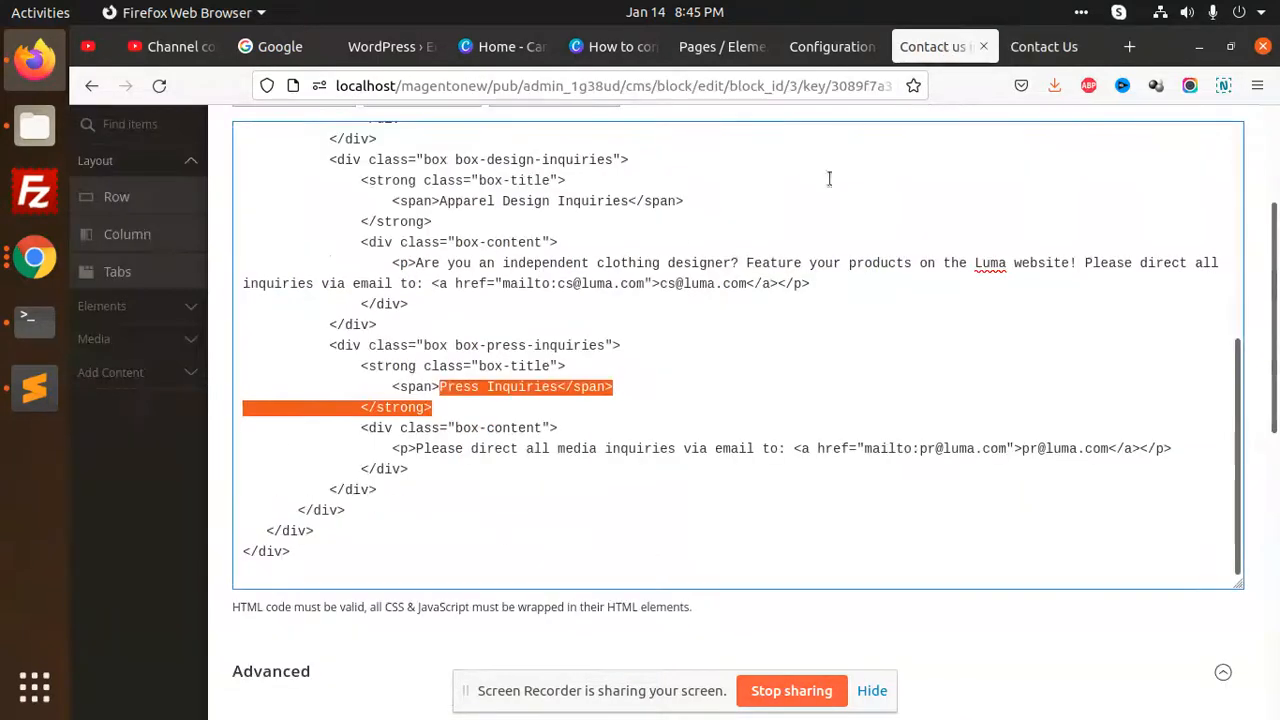
scroll(438, 403, "down", 4)
scroll(438, 403, "up", 2)
scroll(604, 388, "down", 8)
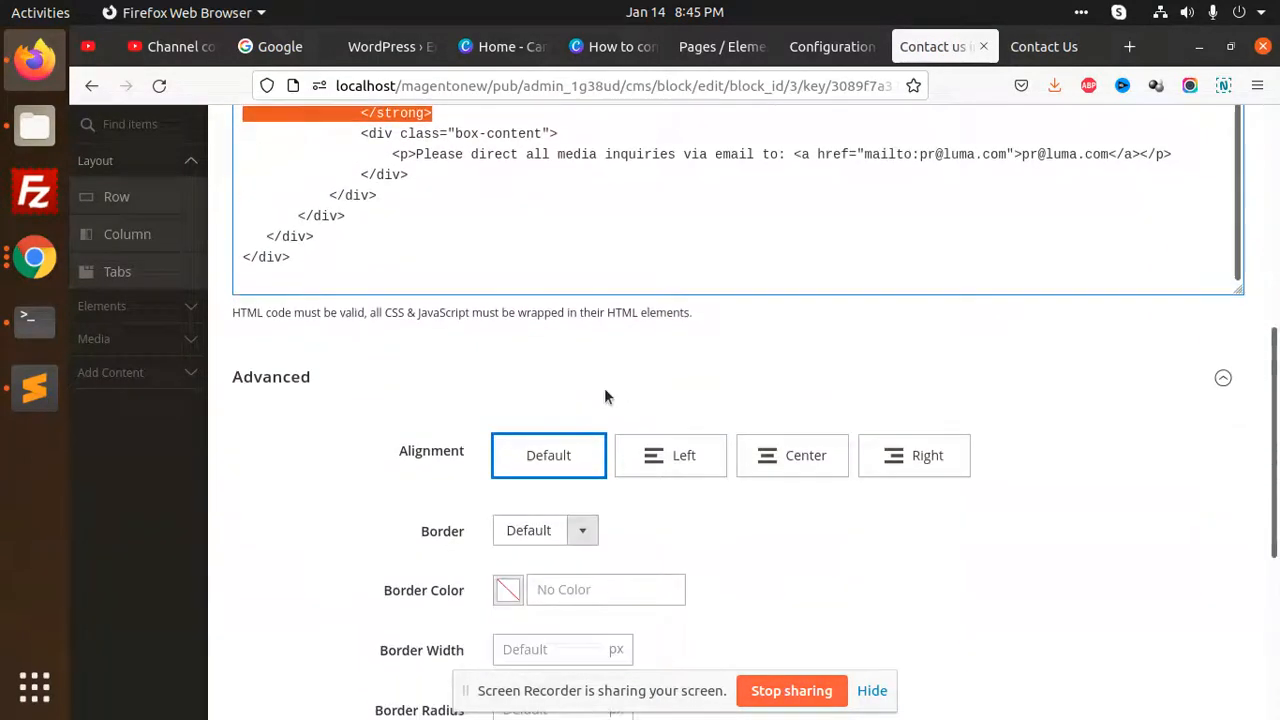
scroll(737, 450, "up", 6)
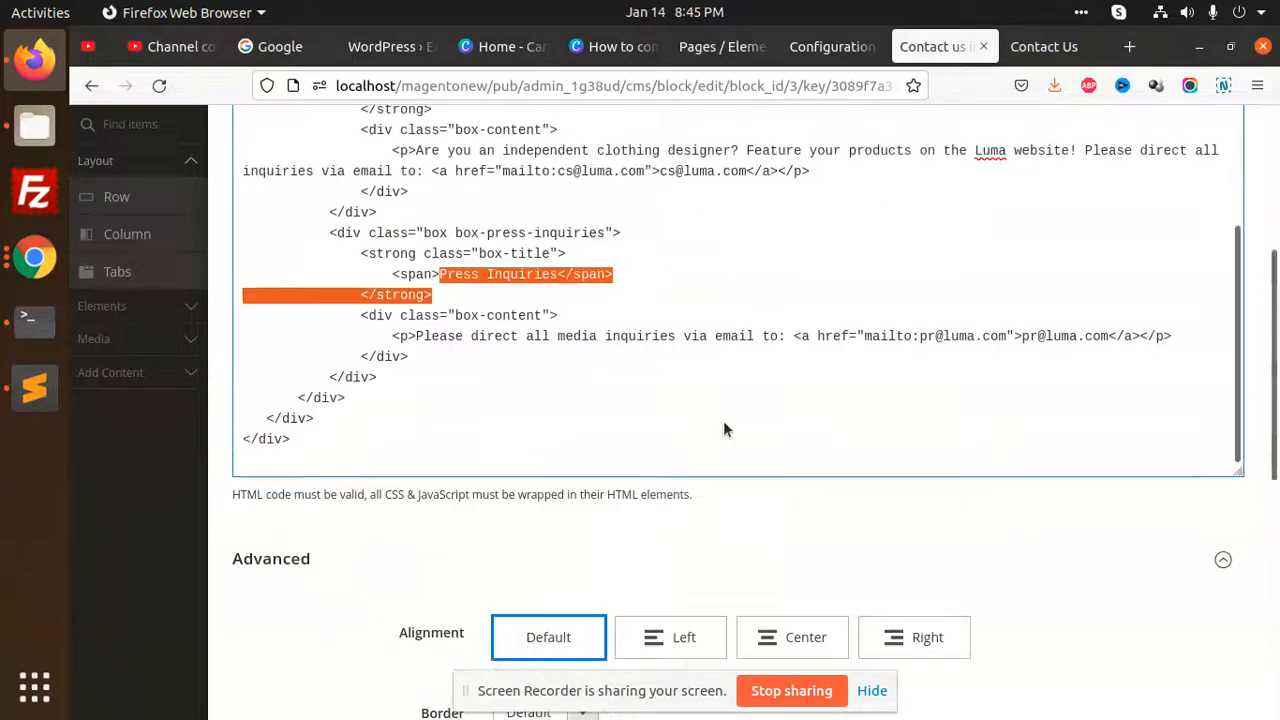
Review the storefront Contact Us page's intro text, phone, apparel design and press inquiries sections and the form below them
left_click(1043, 46)
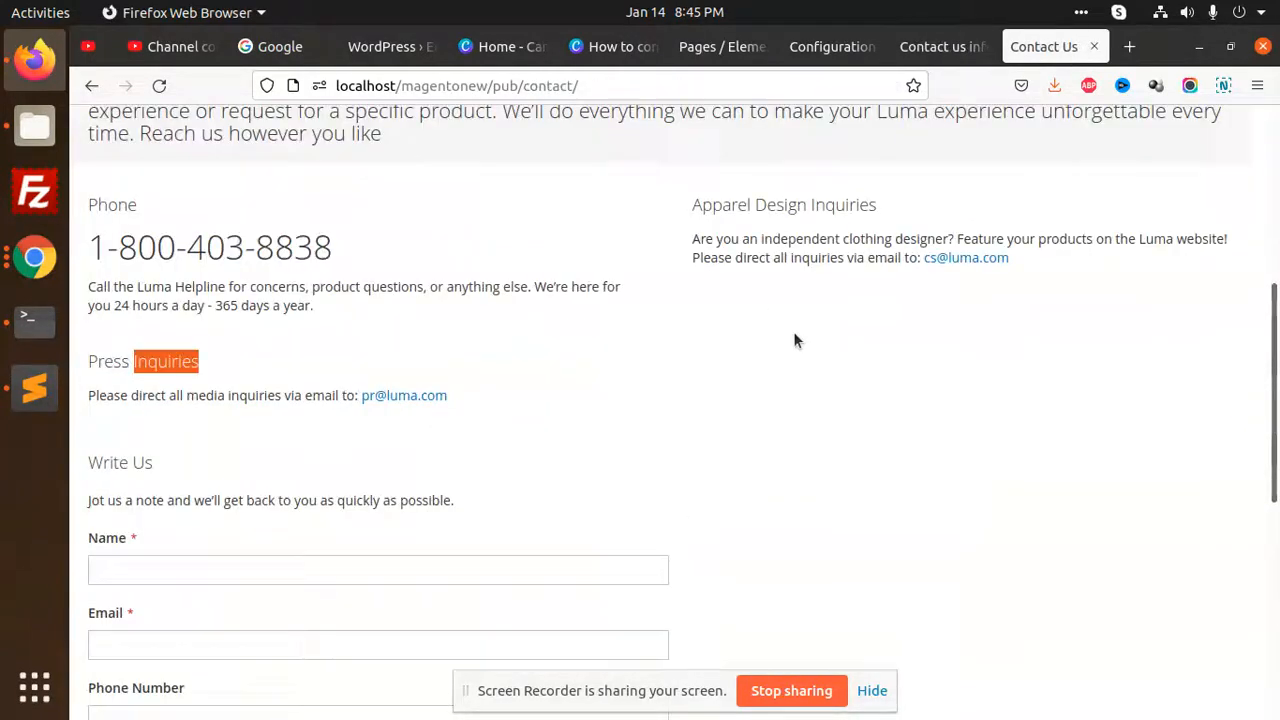
scroll(393, 456, "down", 5)
left_click(300, 390)
left_click(368, 258)
left_click(374, 226)
scroll(398, 350, "up", 3)
left_click(300, 386)
left_click(315, 355)
scroll(505, 396, "up", 3)
left_click_drag(86, 352, 770, 506)
Cut all the markup out of the Contact us info block's HTML Code element, leaving its code empty
left_click(943, 46)
scroll(664, 376, "up", 3)
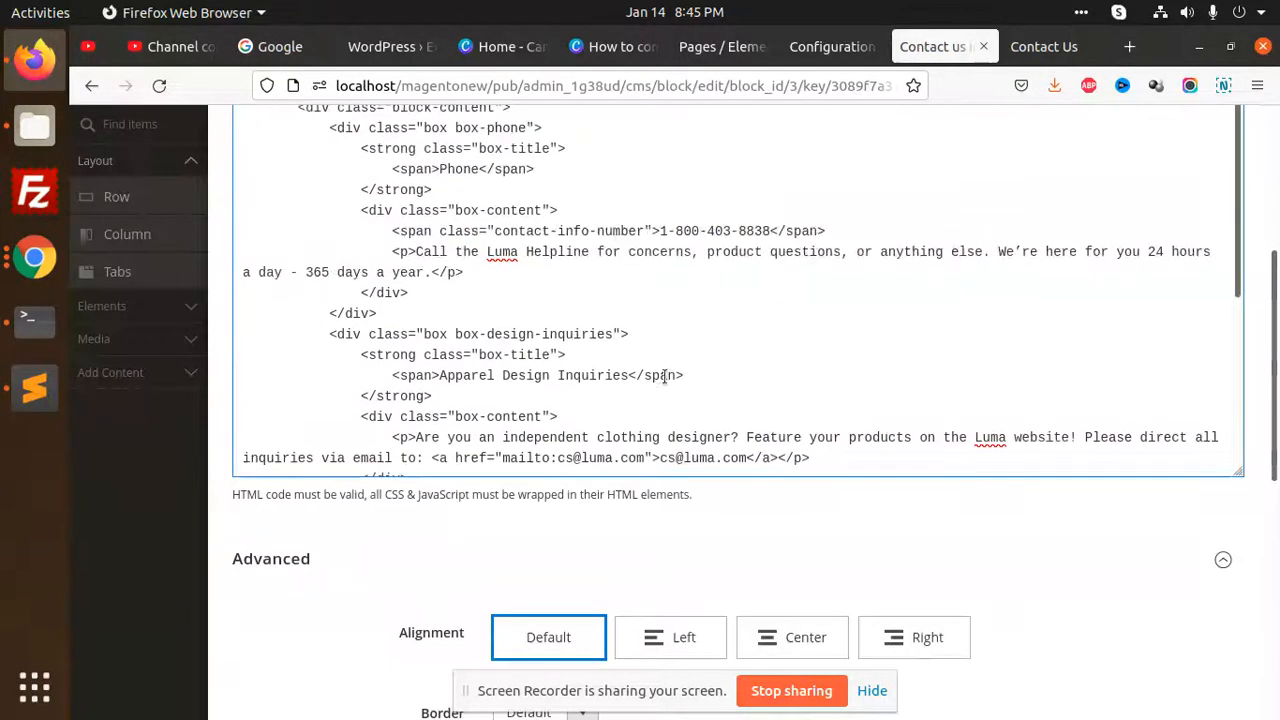
scroll(745, 337, "down", 6)
scroll(749, 343, "up", 3)
left_click(689, 400)
key("ctrl+a")
key("BackSpace")
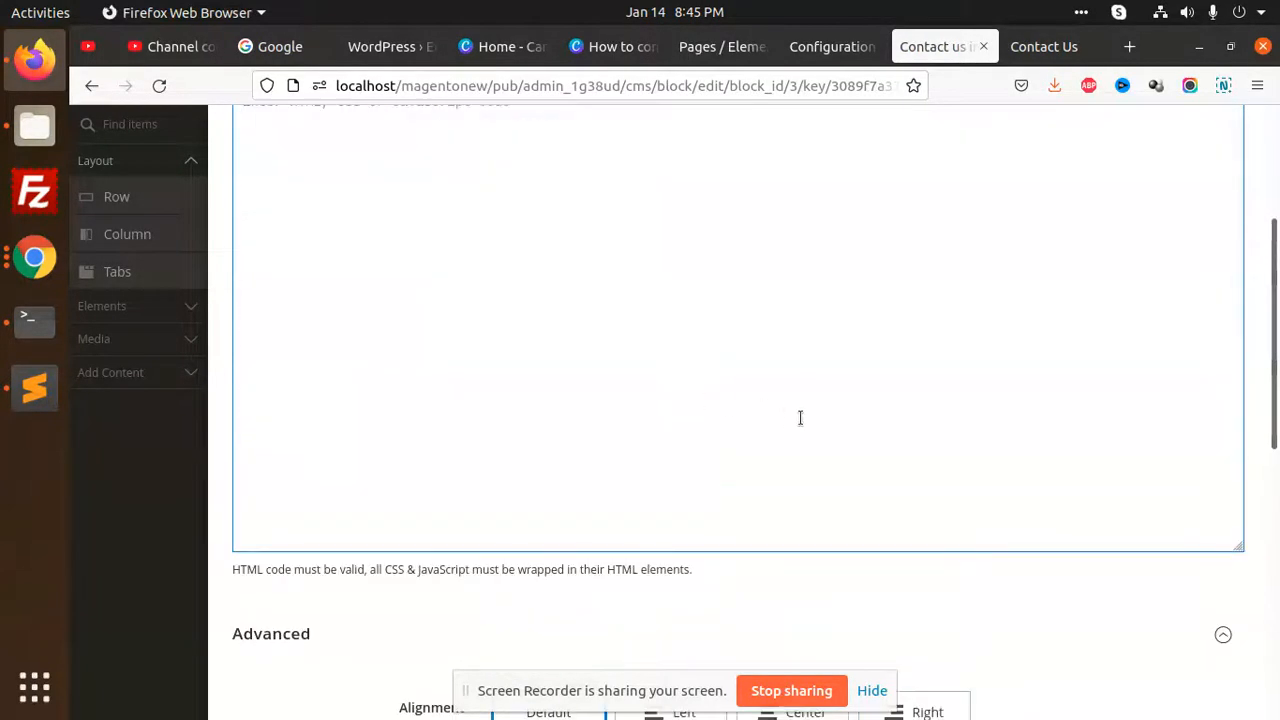
scroll(786, 417, "down", 5)
scroll(1276, 387, "up", 5)
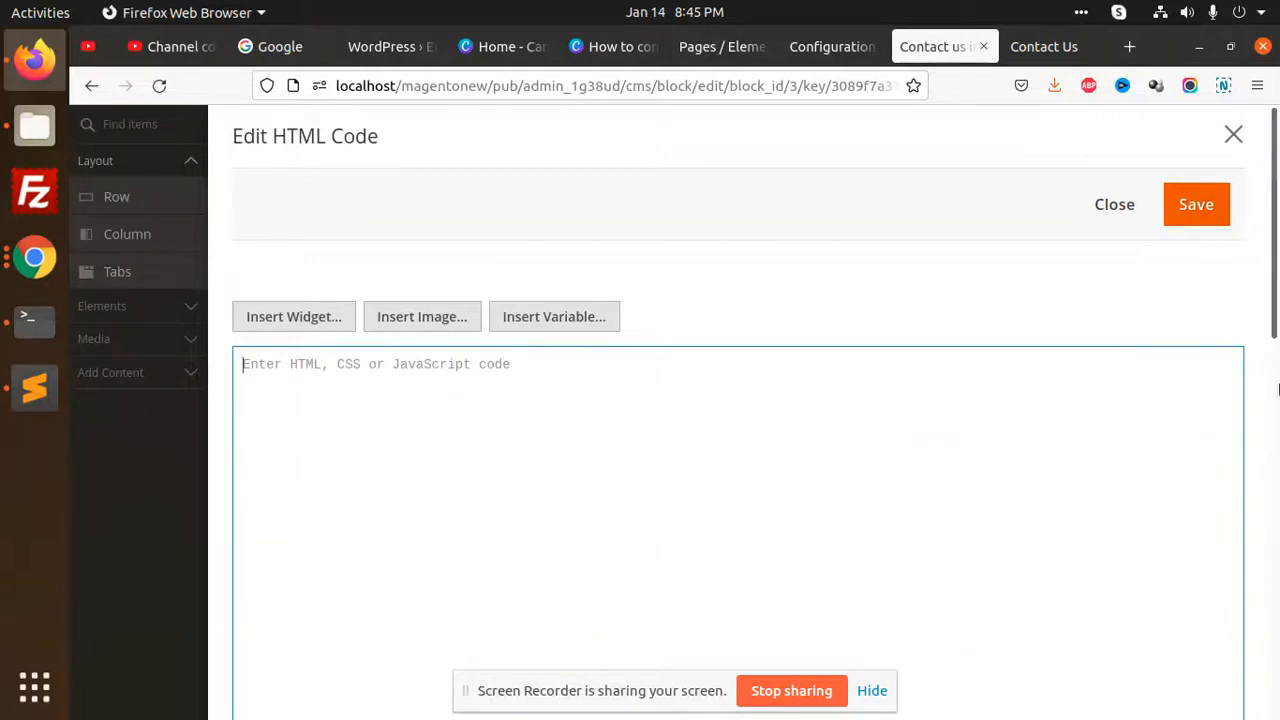
Save the emptied HTML Code element, exit the full-screen Page Builder and save the Contact us info block
left_click(1205, 210)
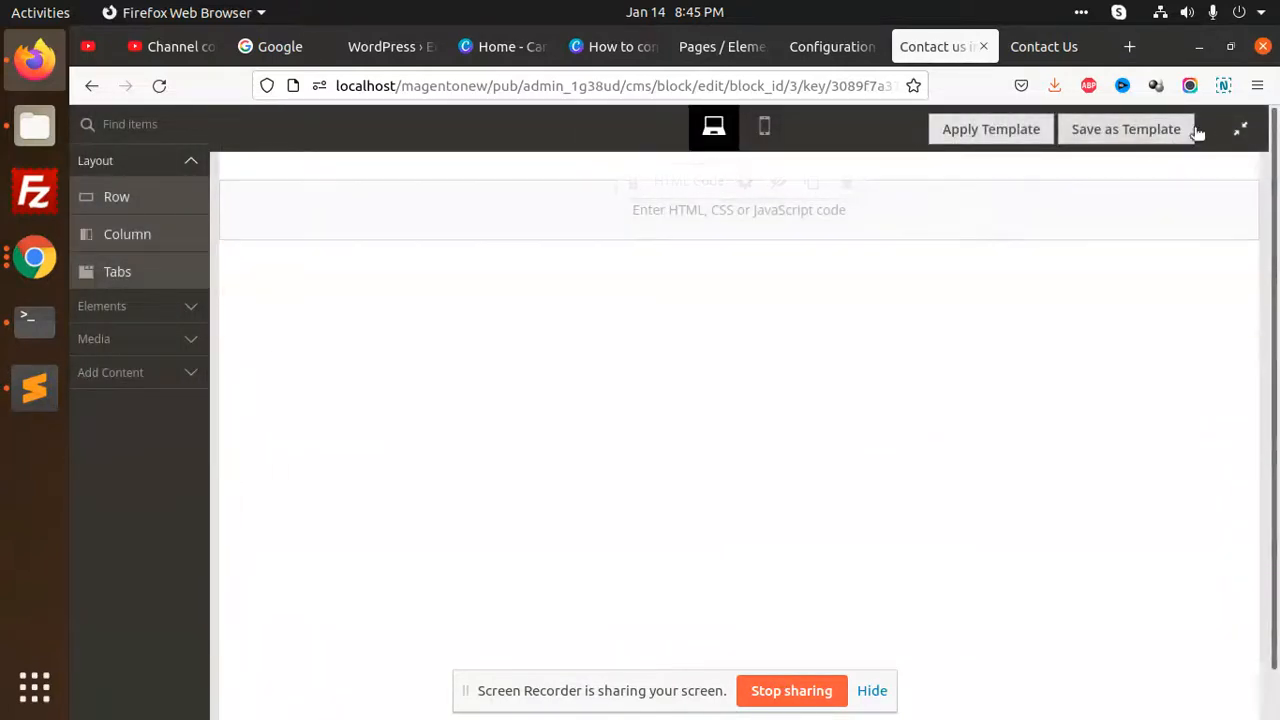
left_click(1240, 129)
left_click(1200, 142)
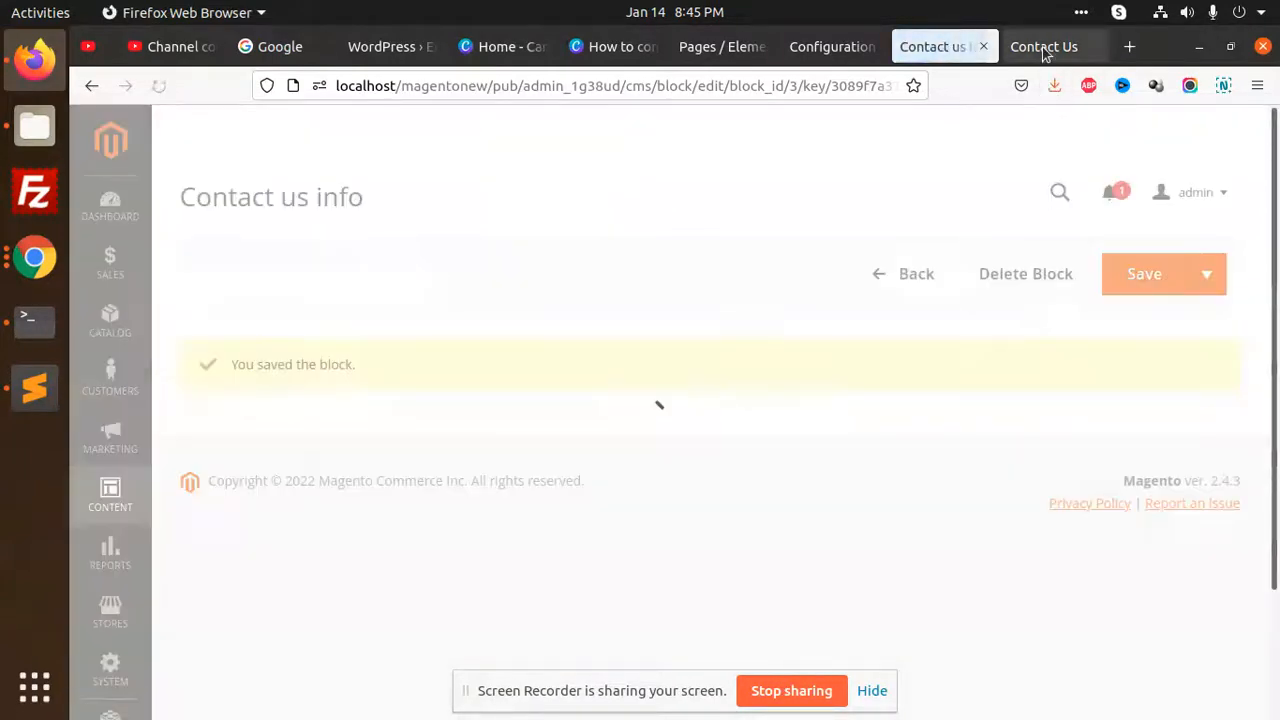
Reload the storefront Contact Us page and examine the area between its heading and the Write Us form
left_click(1043, 47)
left_click(158, 87)
scroll(540, 450, "up", 3)
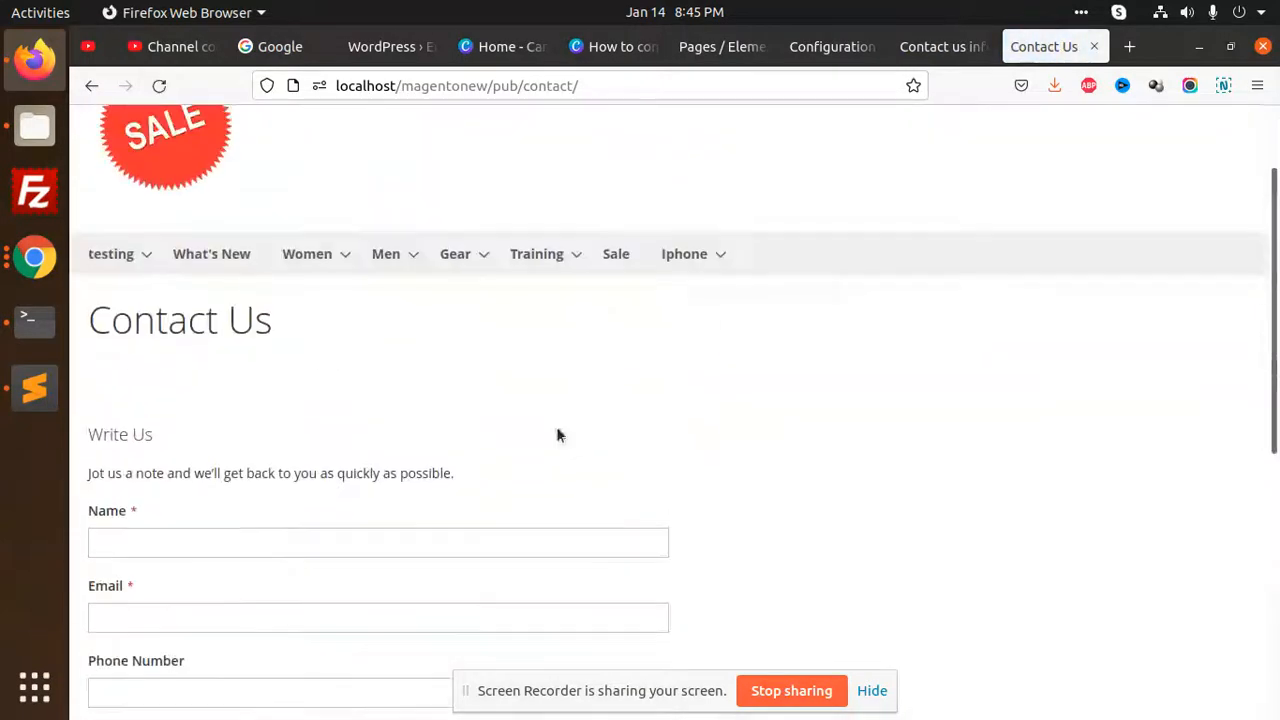
left_click_drag(97, 374, 974, 420)
left_click(784, 383)
scroll(600, 487, "down", 5)
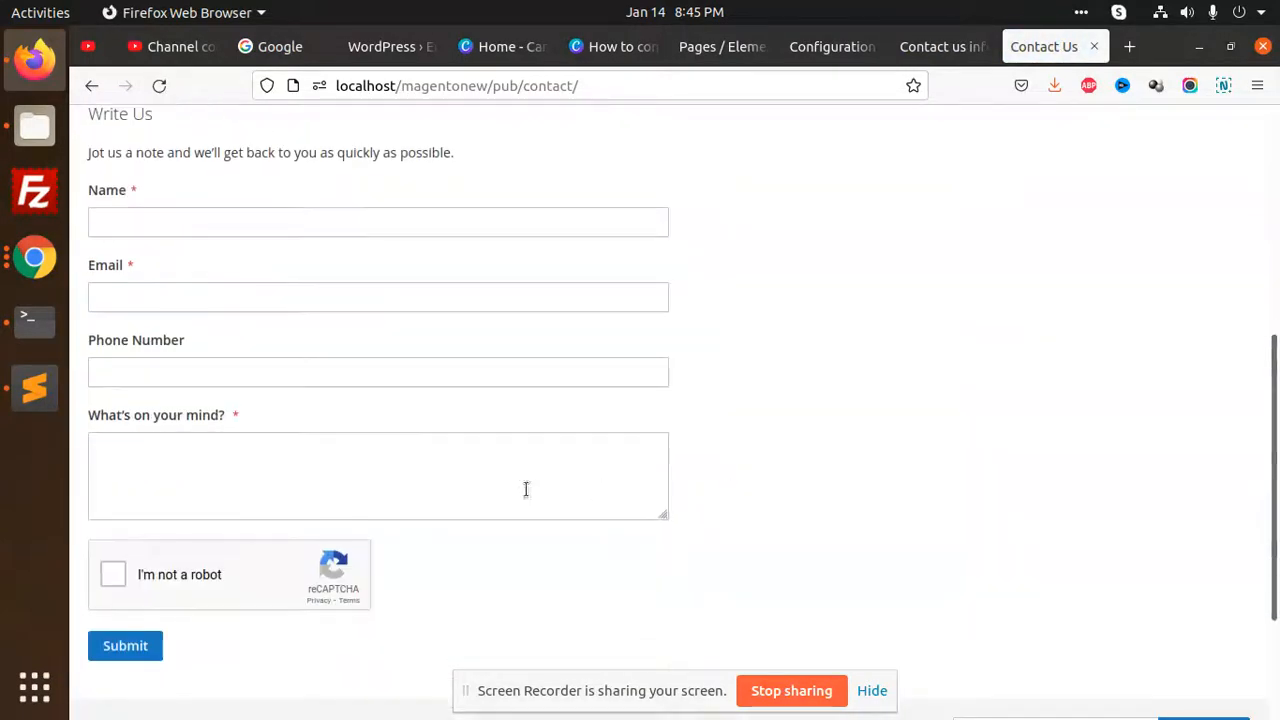
scroll(697, 489, "up", 5)
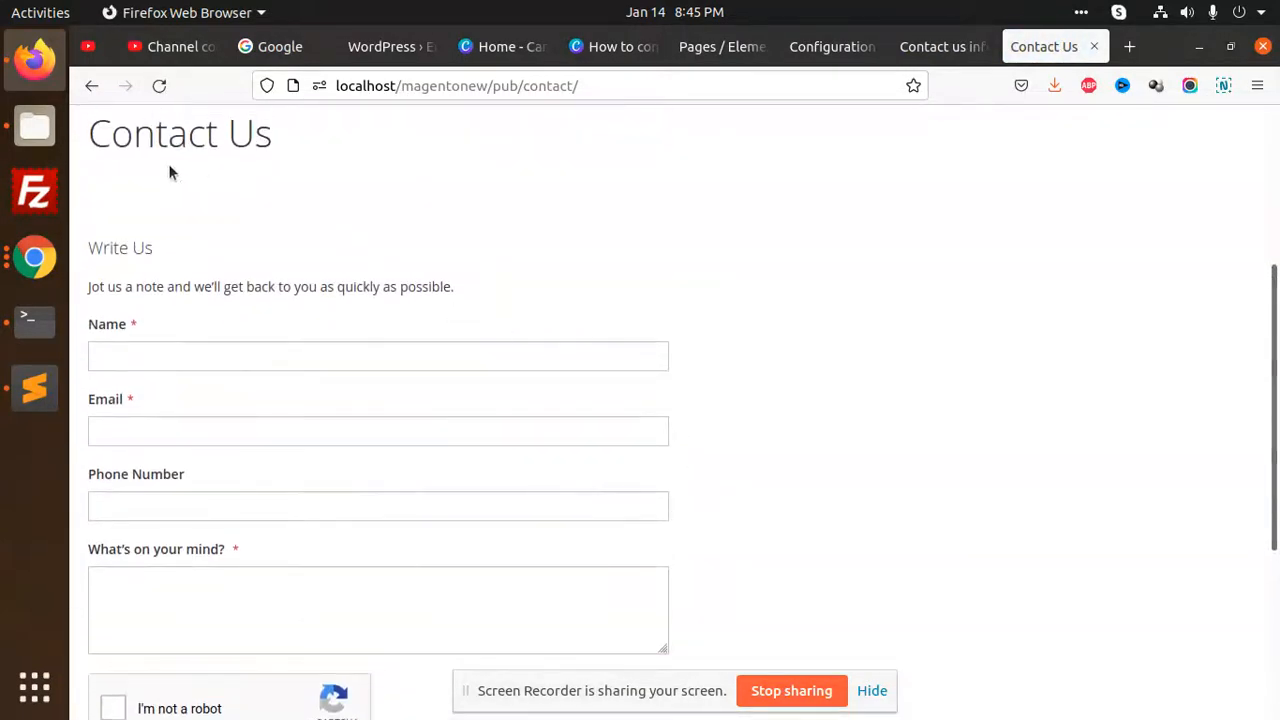
left_click_drag(172, 173, 737, 286)
left_click(799, 291)
Reopen the Contact us info block's HTML Code element in Page Builder and paste the original markup back in
left_click(940, 46)
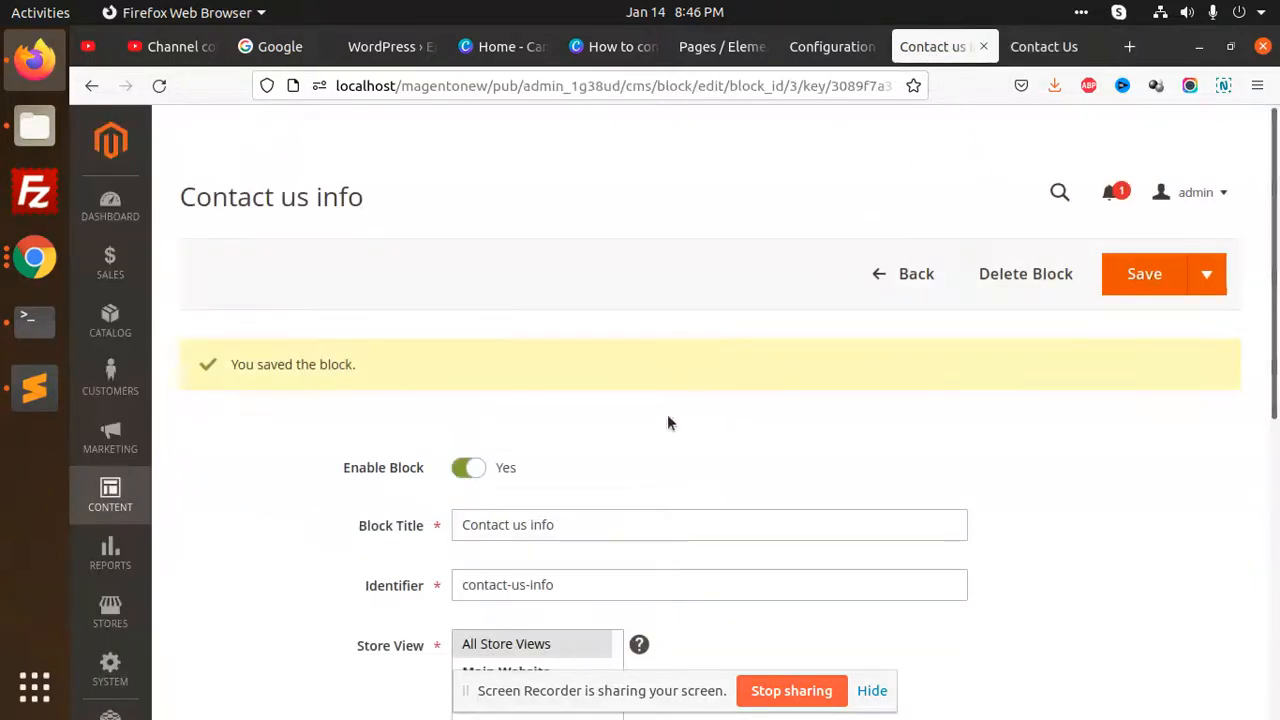
scroll(600, 440, "down", 5)
left_click(1100, 330)
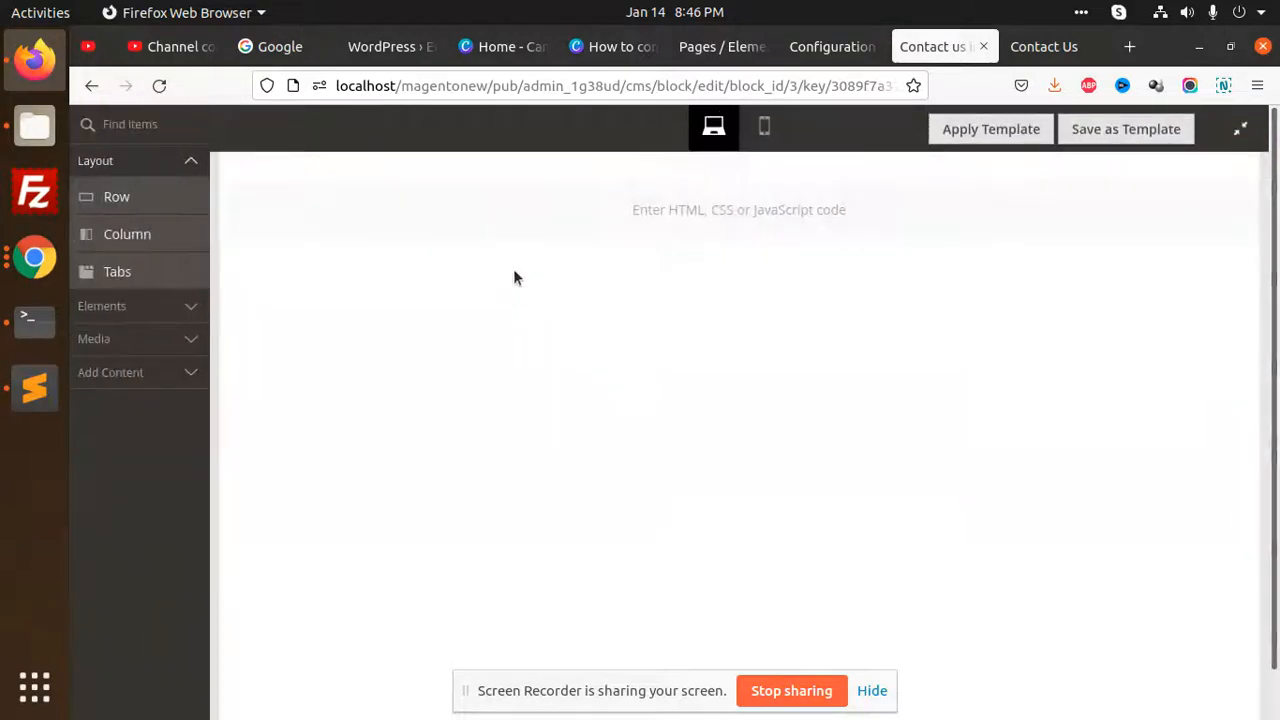
mouse_move(779, 207)
left_click(720, 187)
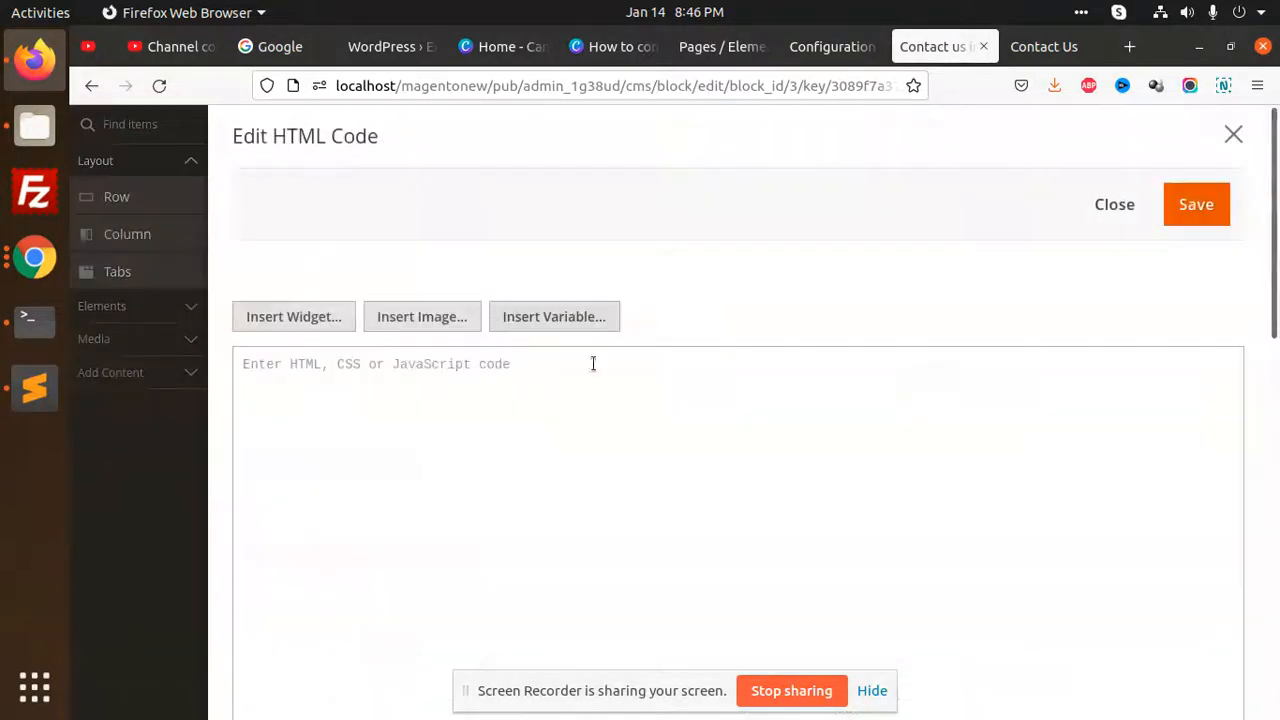
key("ctrl+v")
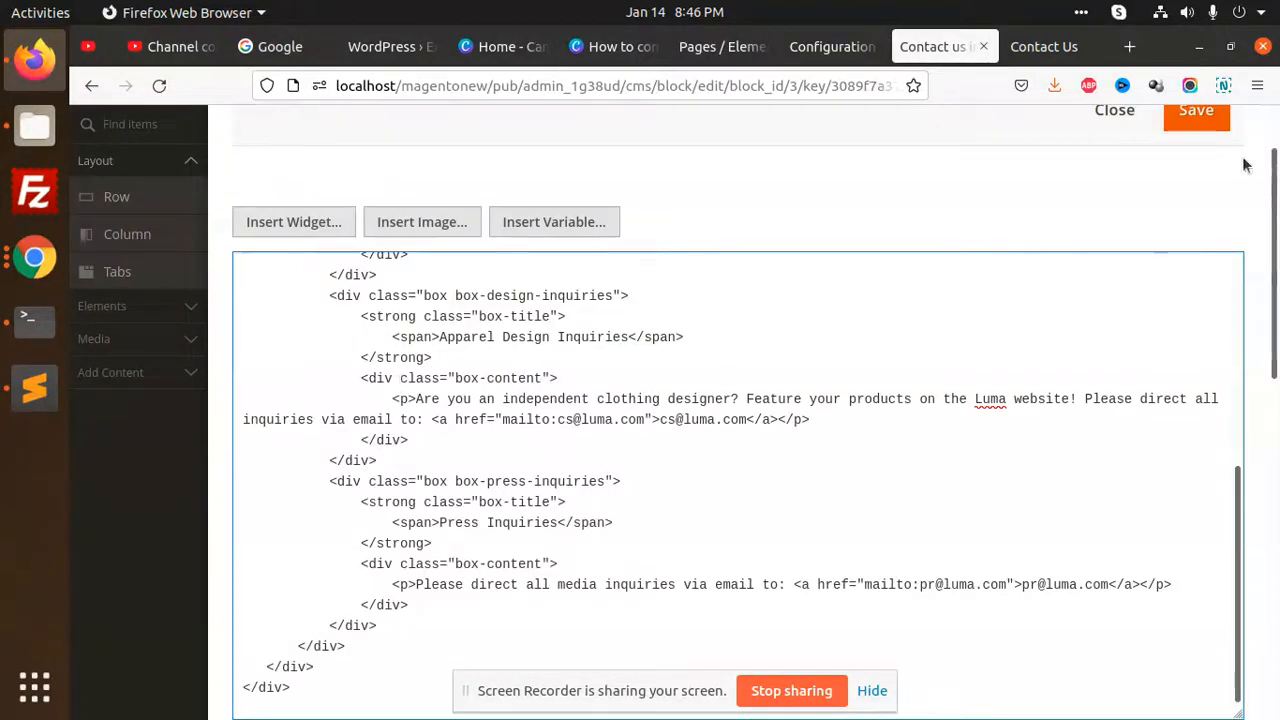
Save the HTML Code element and the Contact us info block, and reload the storefront Contact Us page
left_click(1196, 110)
left_click(1250, 126)
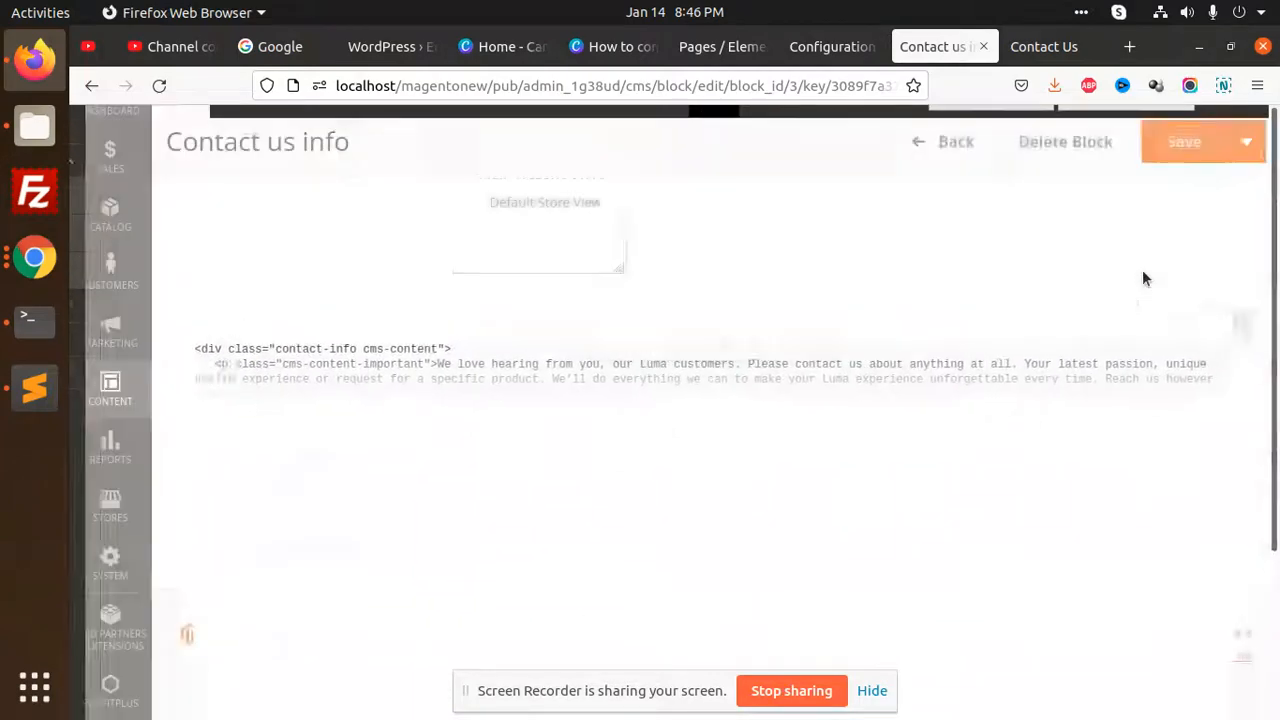
left_click(1185, 138)
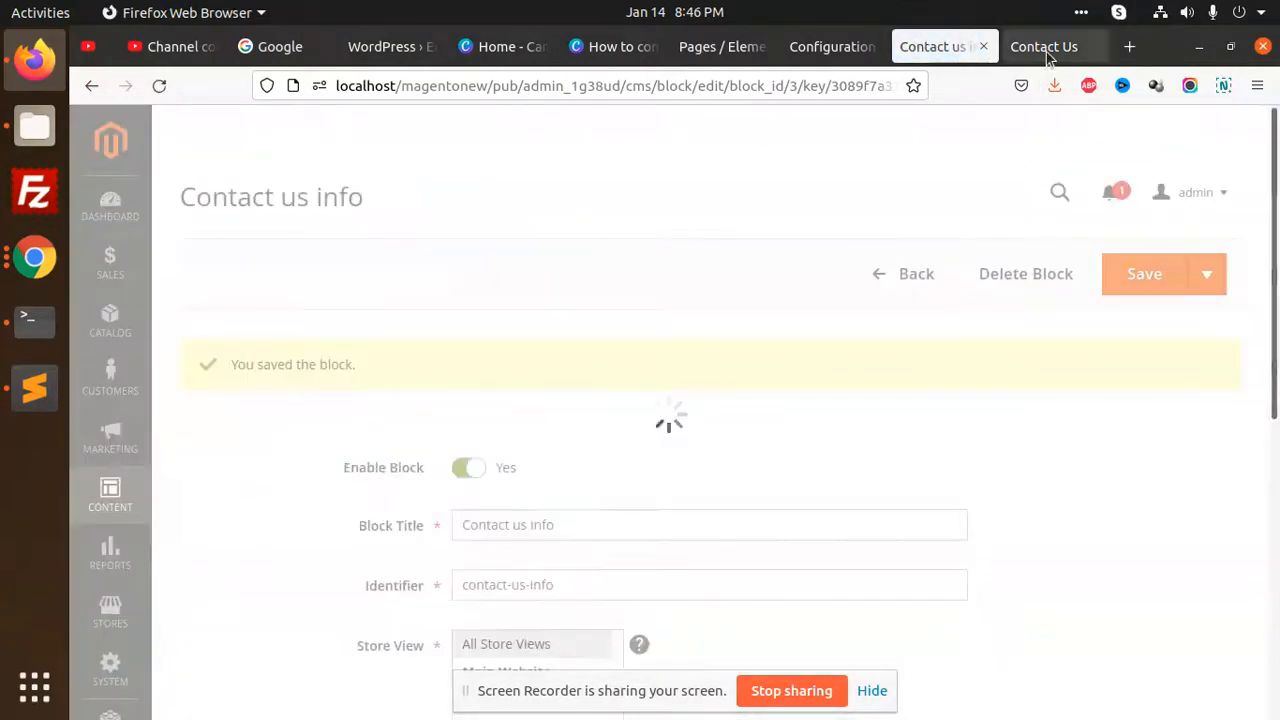
left_click(1044, 47)
left_click(159, 87)
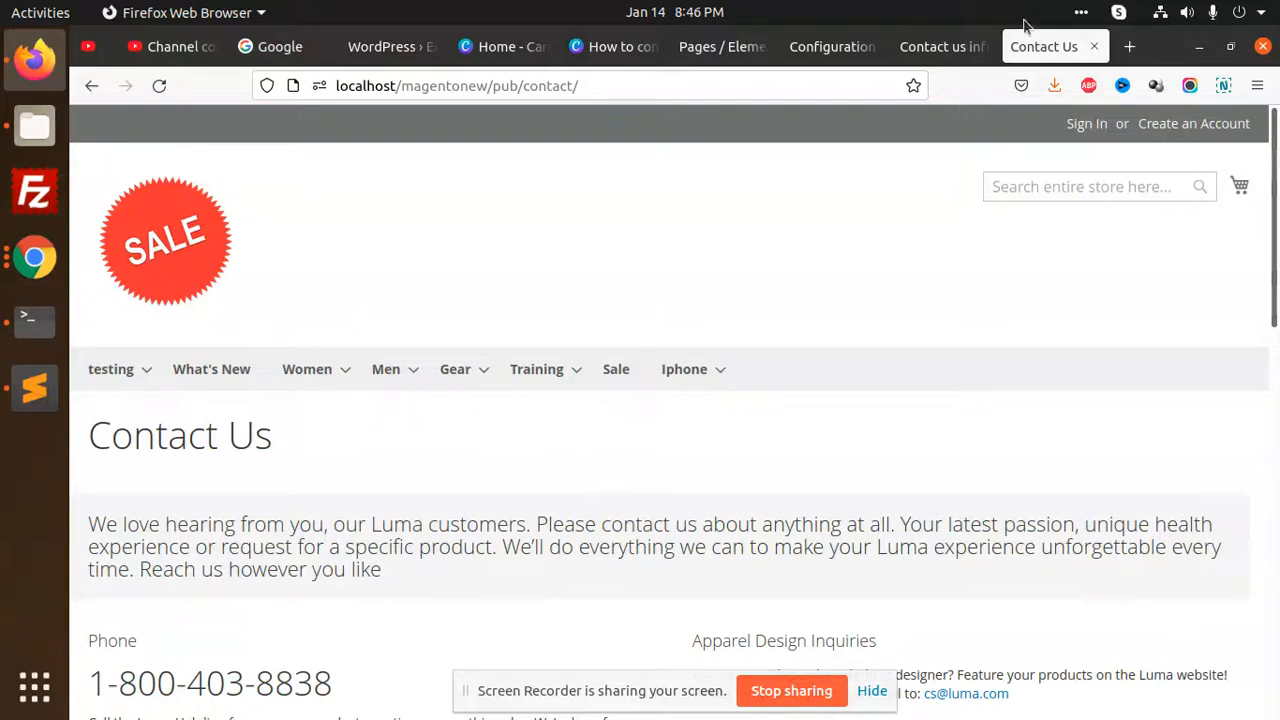
Open the Contacts section of the General settings in the admin's store configuration
left_click(935, 47)
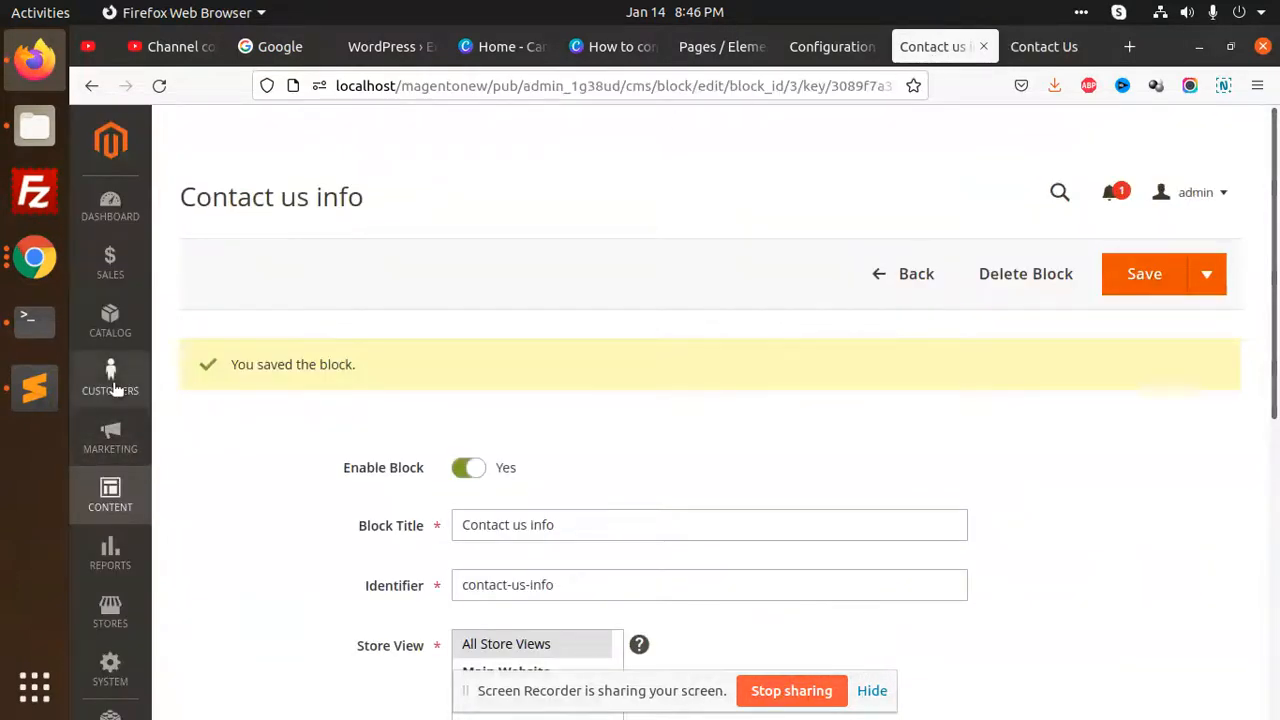
left_click(110, 612)
left_click(228, 298)
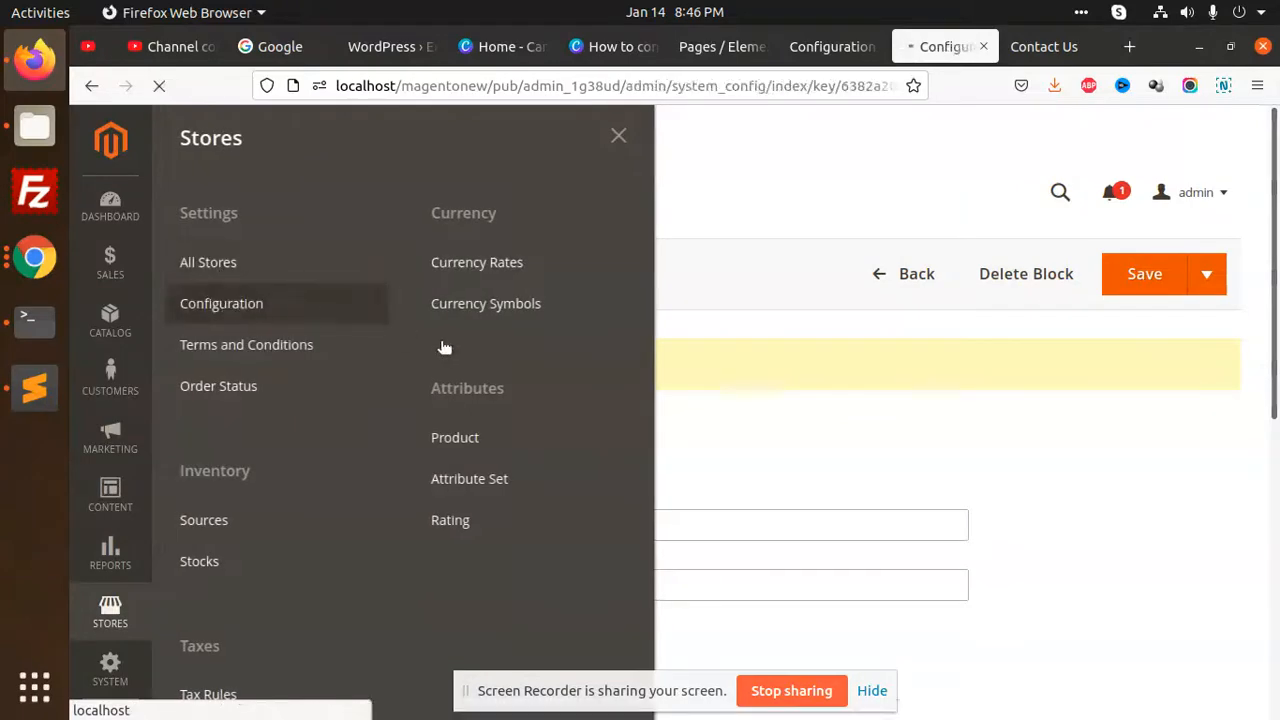
scroll(335, 398, "down", 4)
scroll(345, 390, "up", 4)
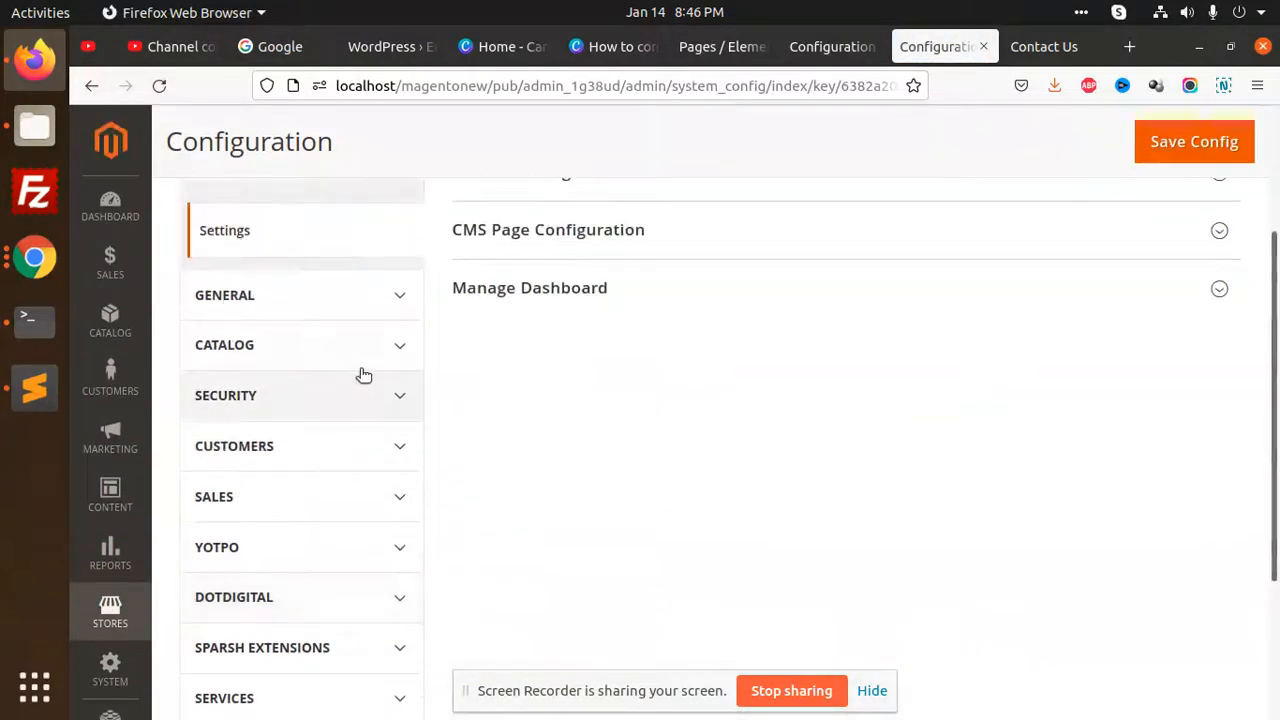
left_click(371, 308)
left_click(232, 592)
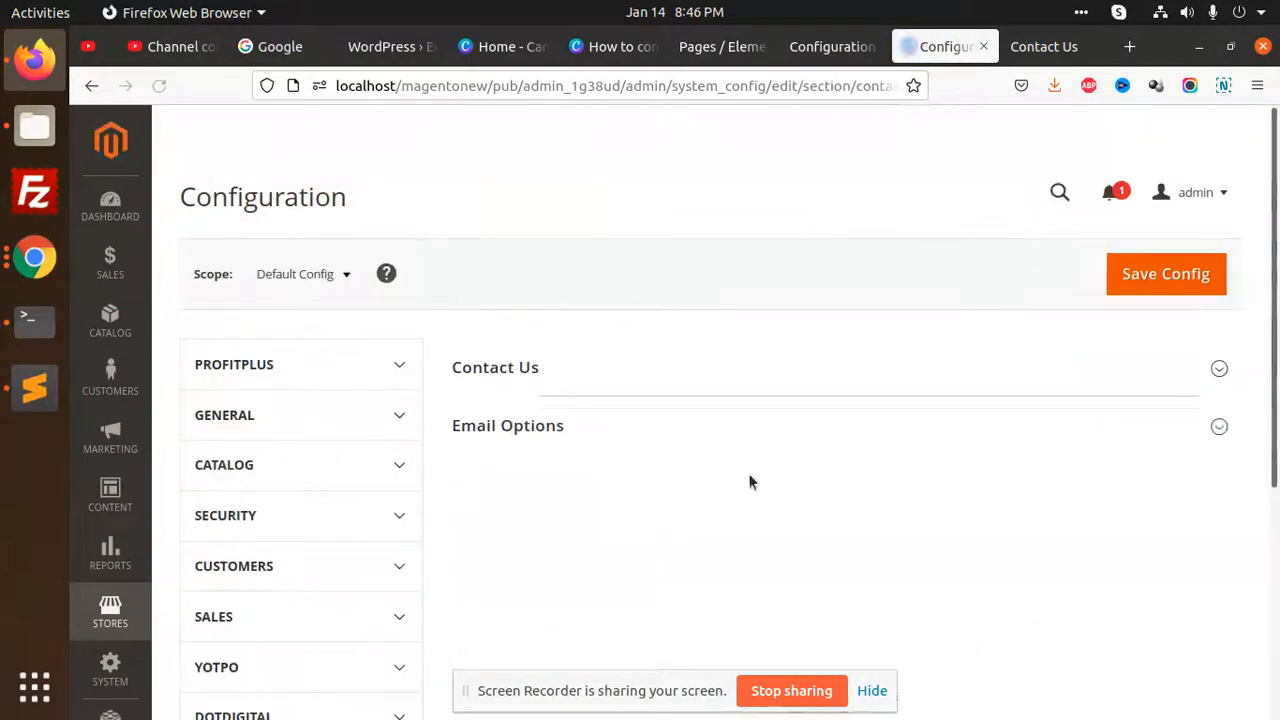
Turn off the system value for the contact Email Template and choose Contact Form (Default) as the template
scroll(735, 365, "down", 3)
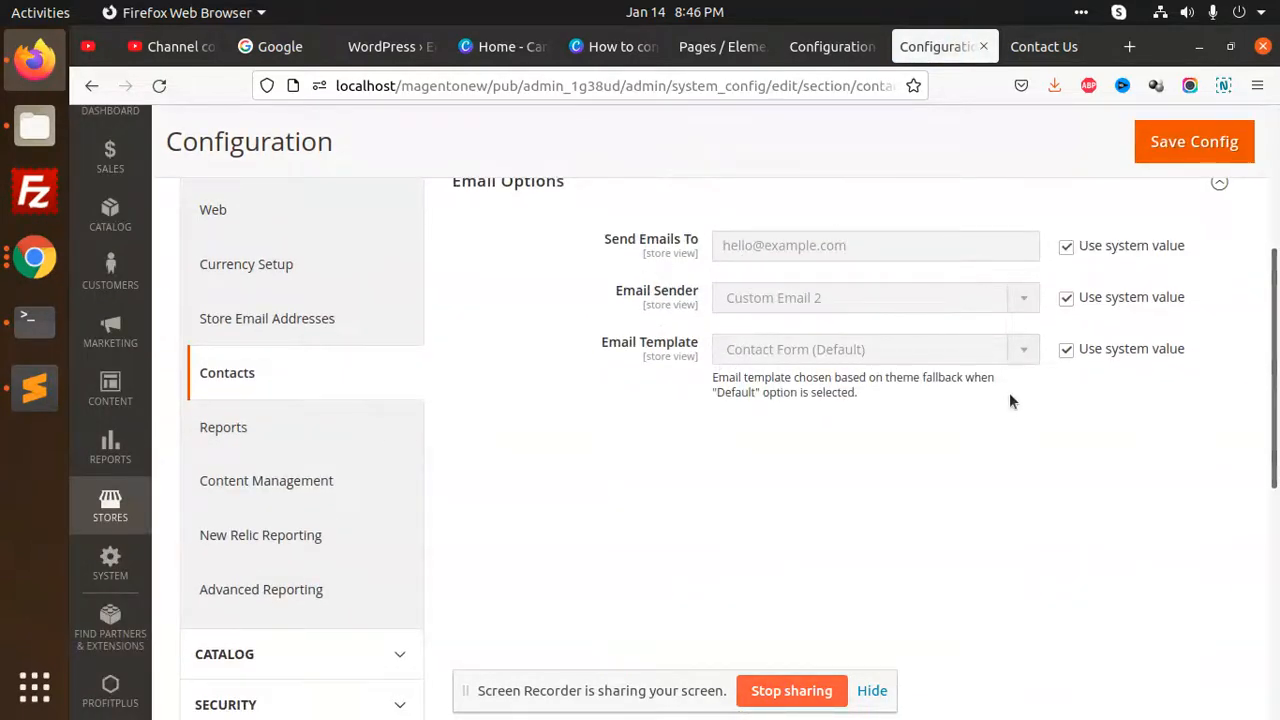
scroll(857, 433, "up", 2)
left_click(1066, 456)
left_click(912, 456)
left_click(812, 487)
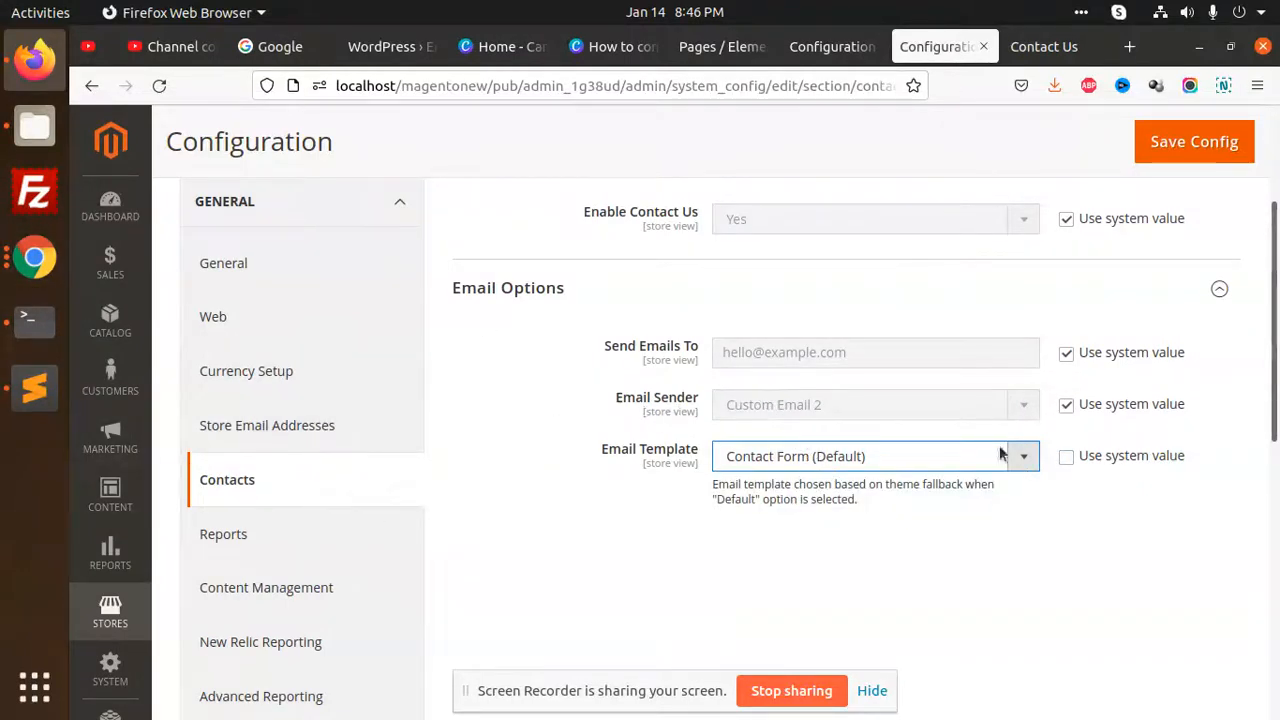
scroll(706, 489, "up", 3)
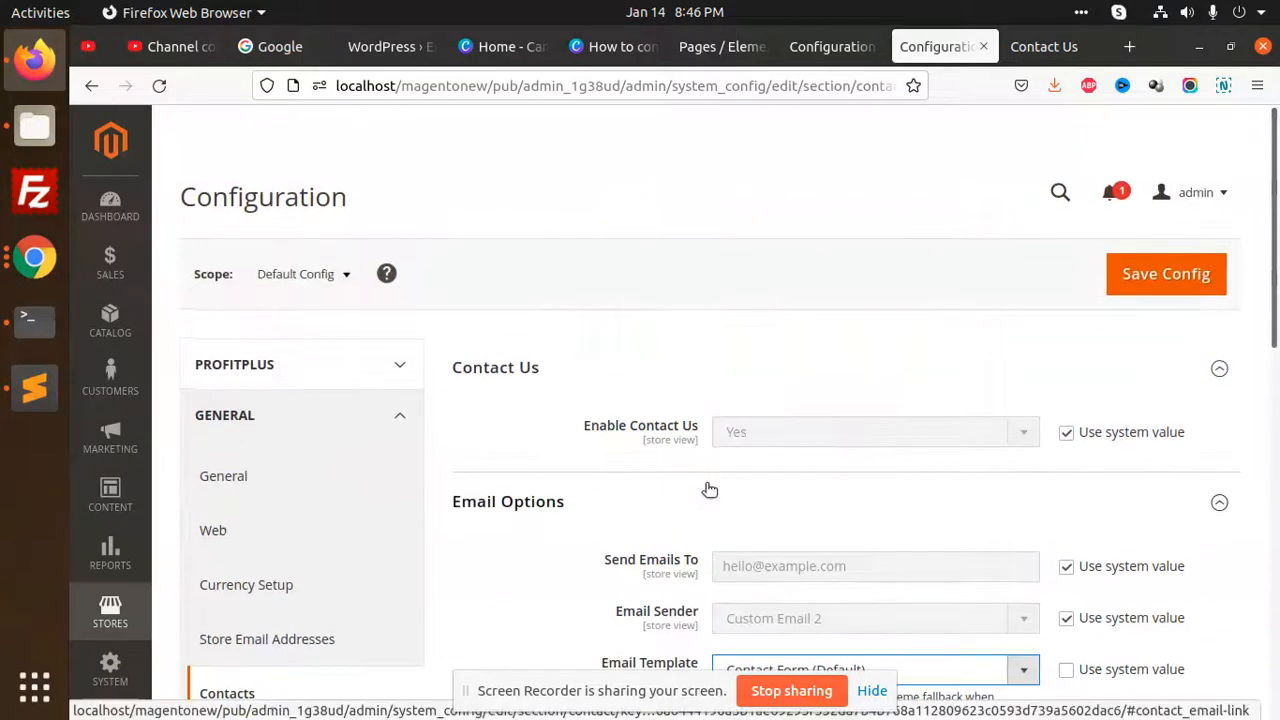